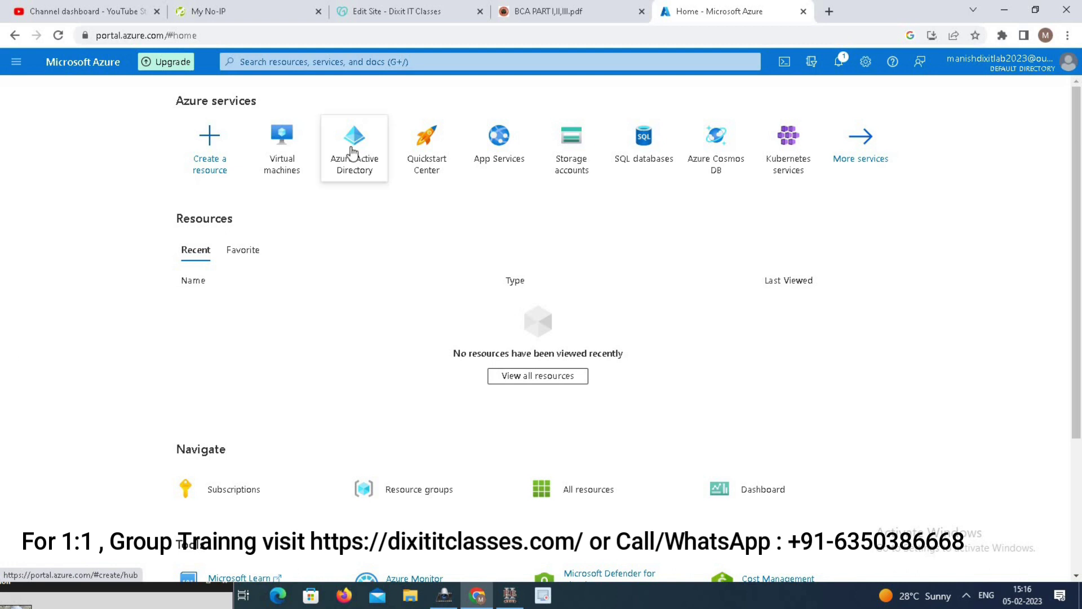
- From the Virtual machines list, start creating a new Azure virtual machine
click(288, 146)
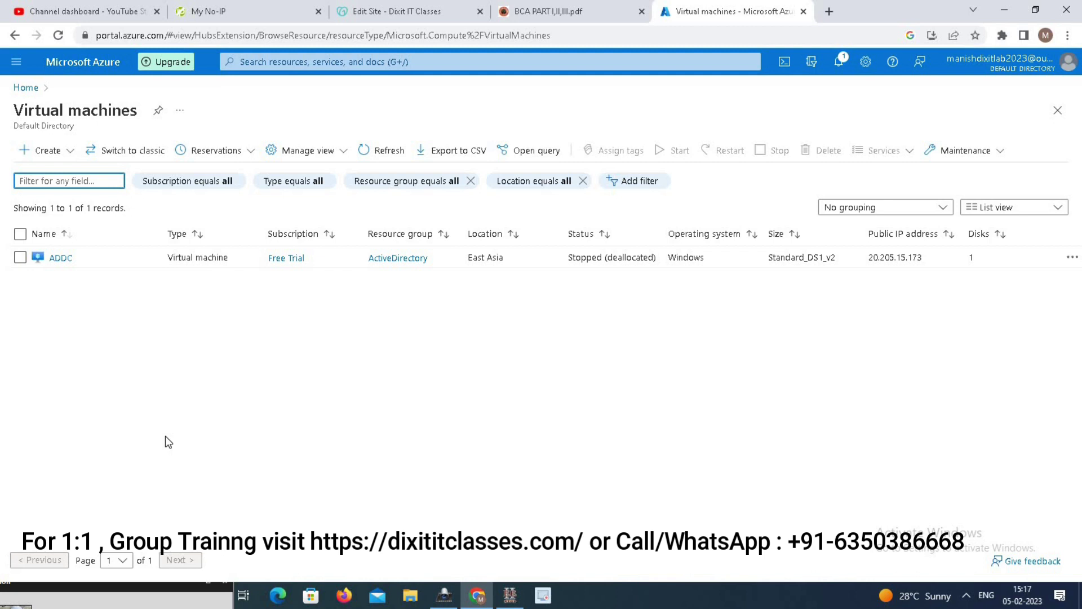
click(68, 150)
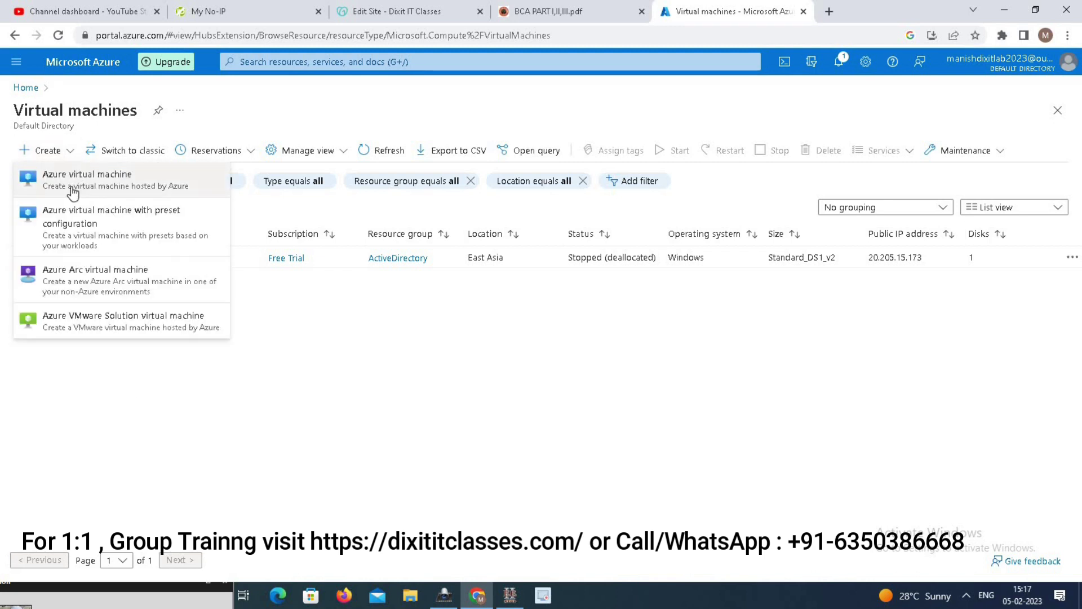
click(543, 472)
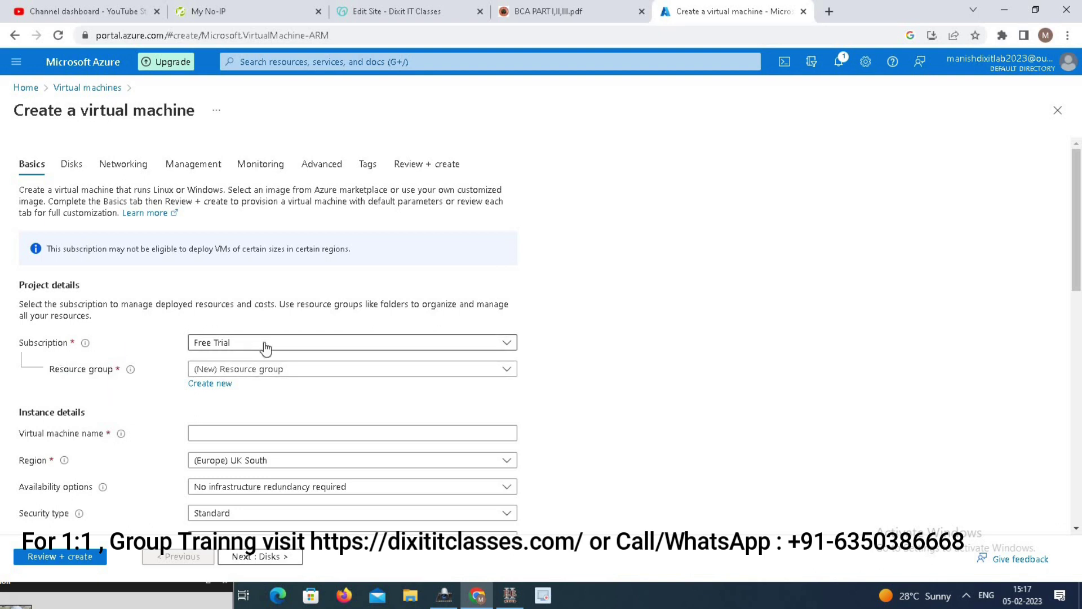
- Select the Free Trial subscription and create a new resource group named vmenv
click(358, 342)
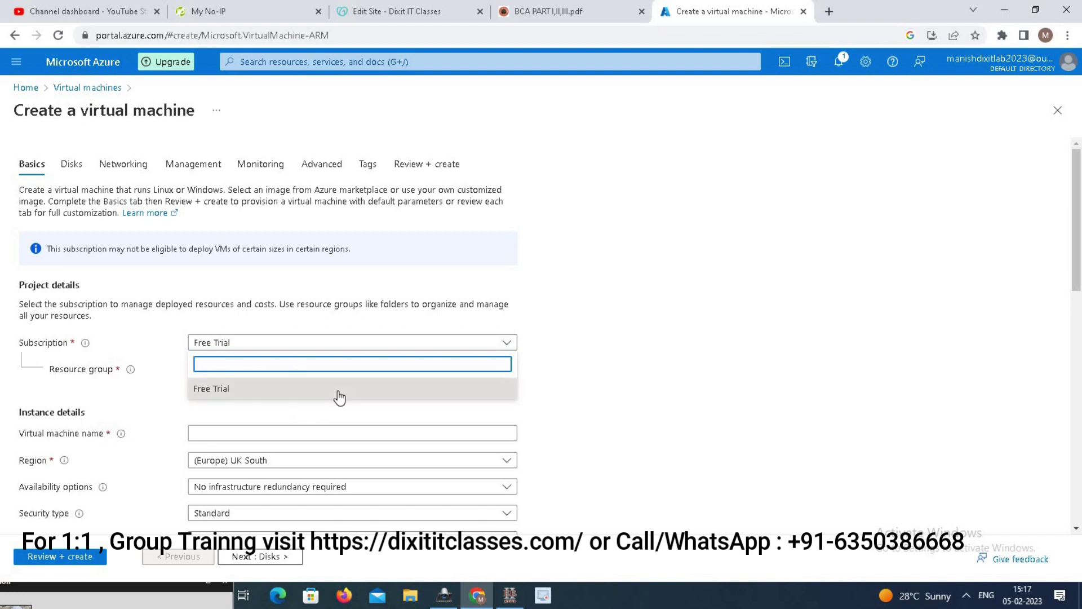
click(742, 362)
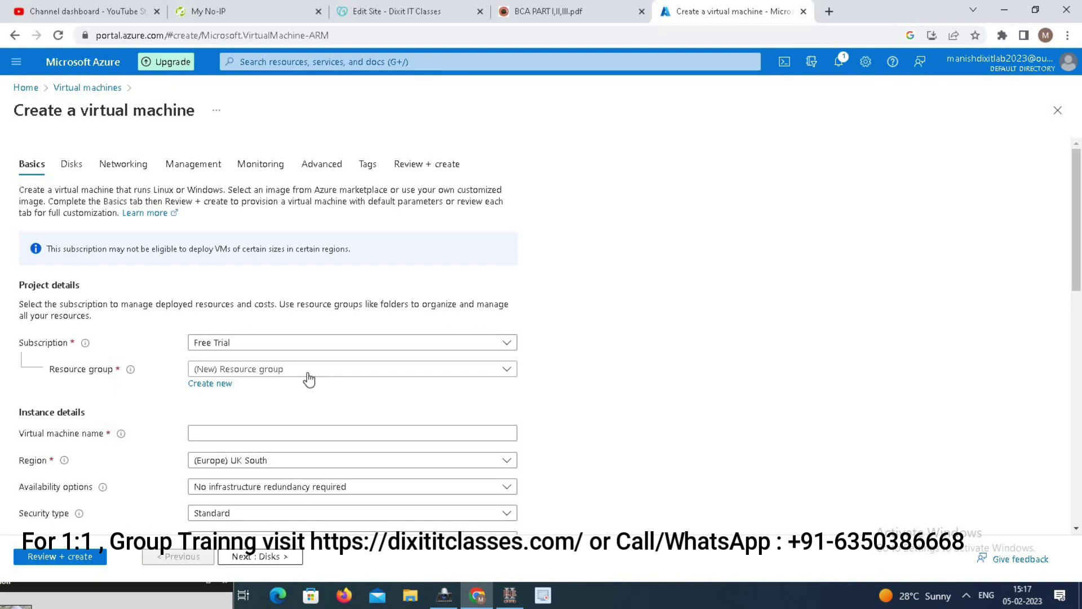
click(204, 383)
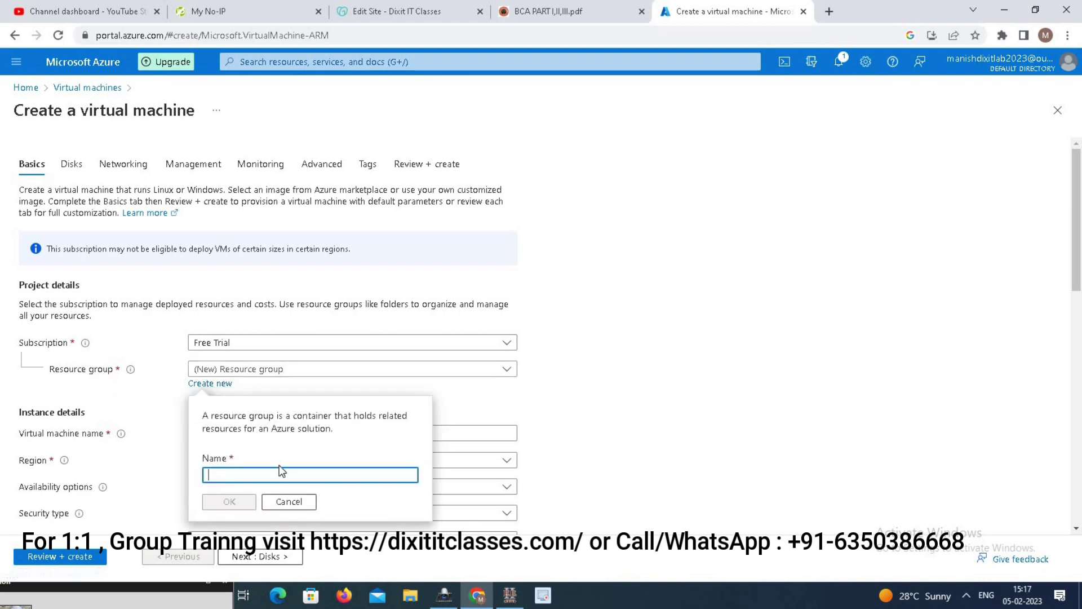
text(vm)
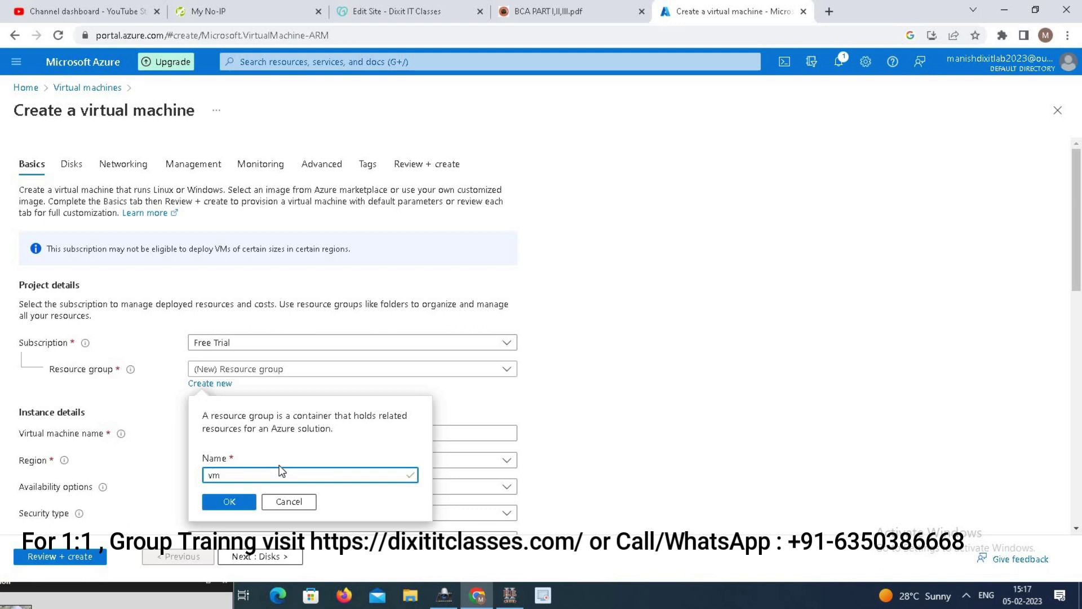
text(env)
click(248, 504)
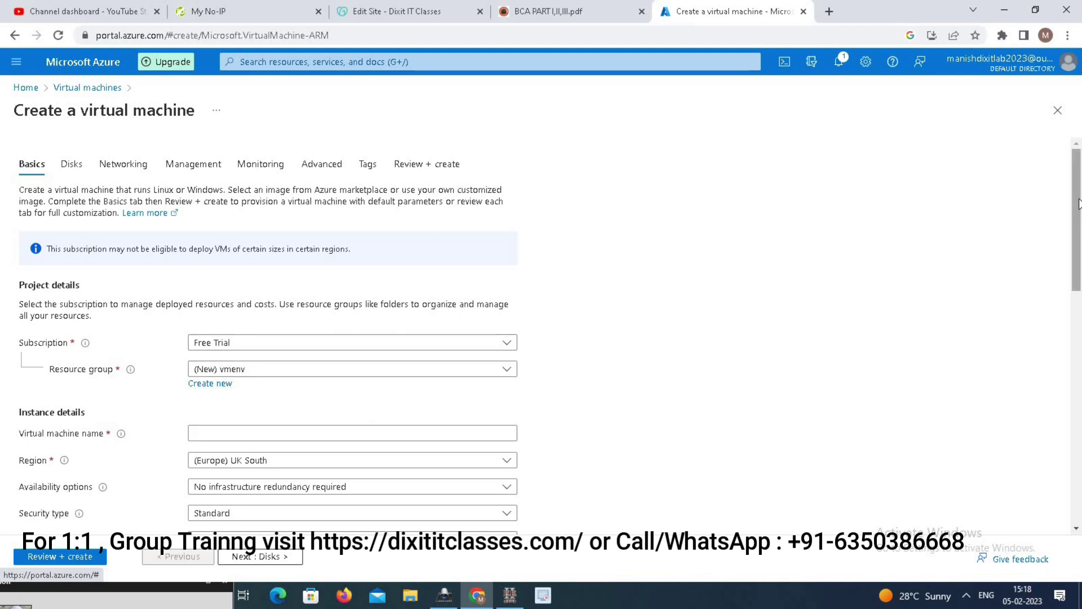
- Name the virtual machine testvm
scroll(1076, 195, down, 2)
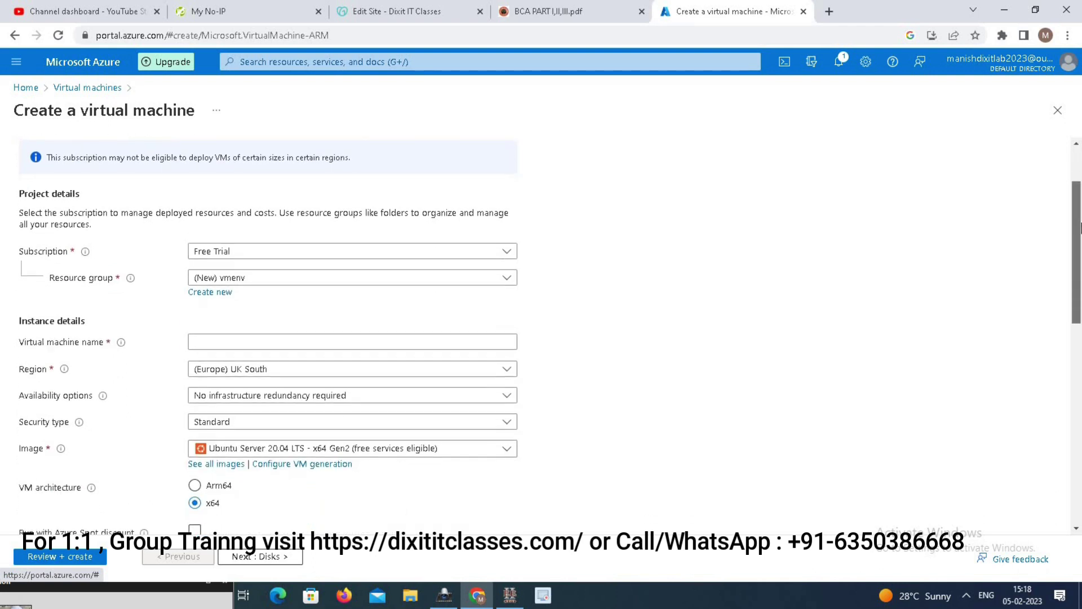
click(242, 339)
text(t)
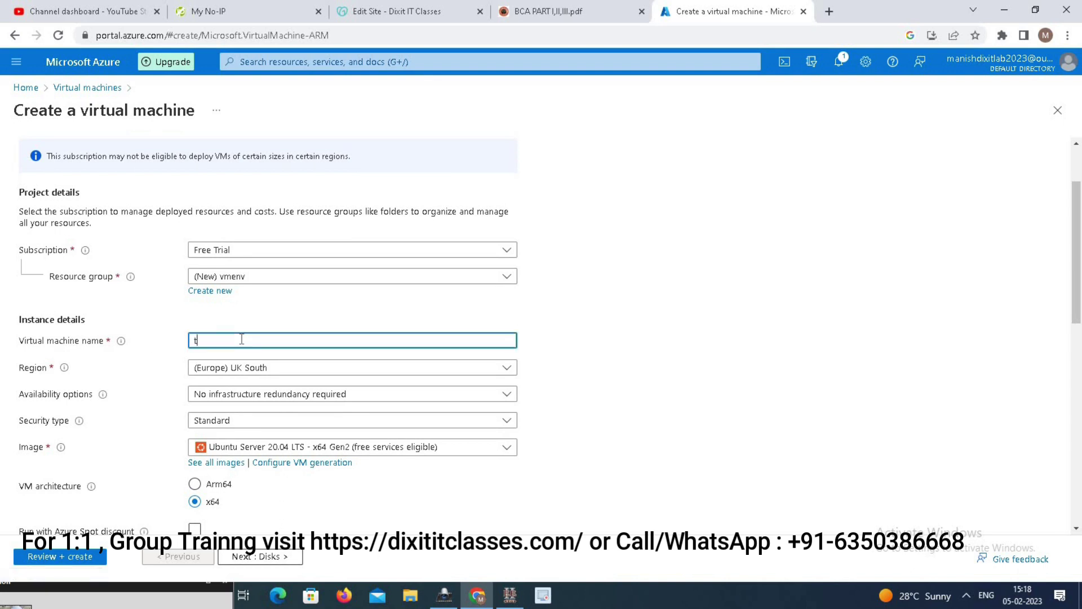
text(estvm)
- Set the VM region to (Asia Pacific) Central India
click(333, 375)
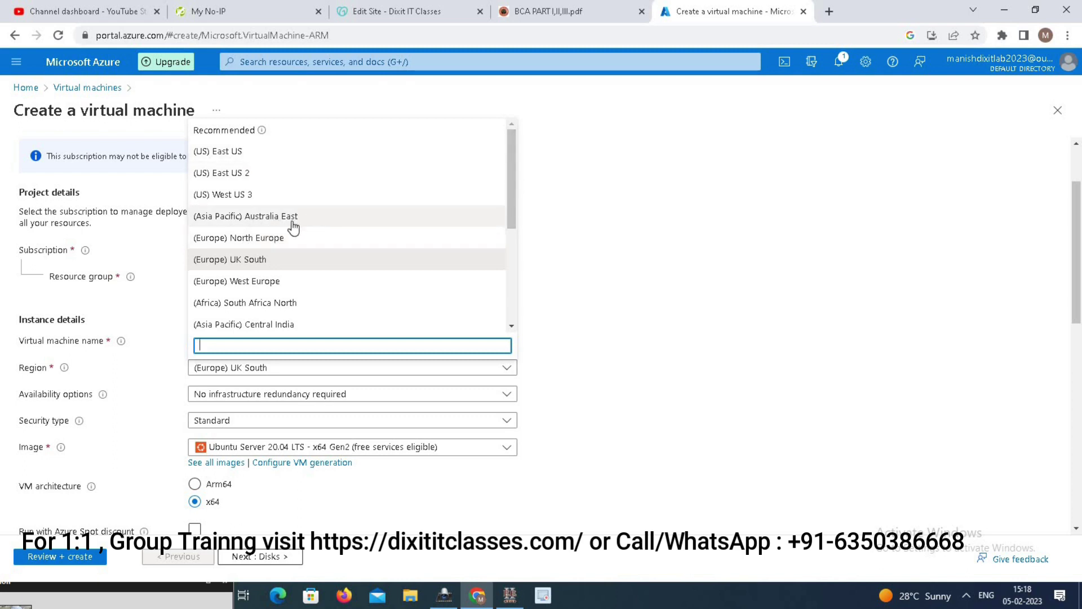
drag(512, 186, 521, 295)
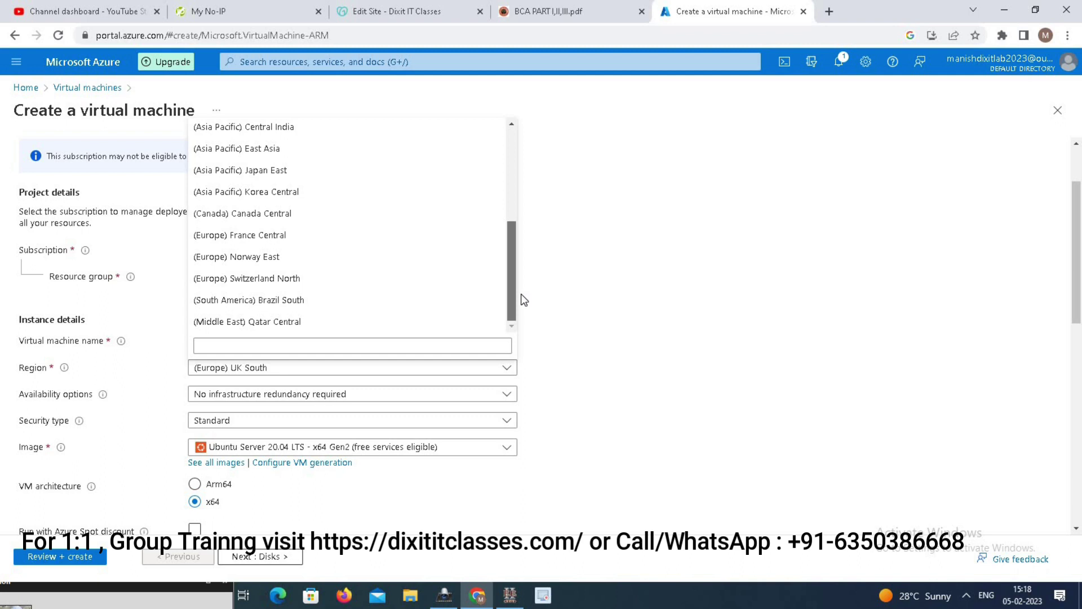
scroll(512, 253, up, 2)
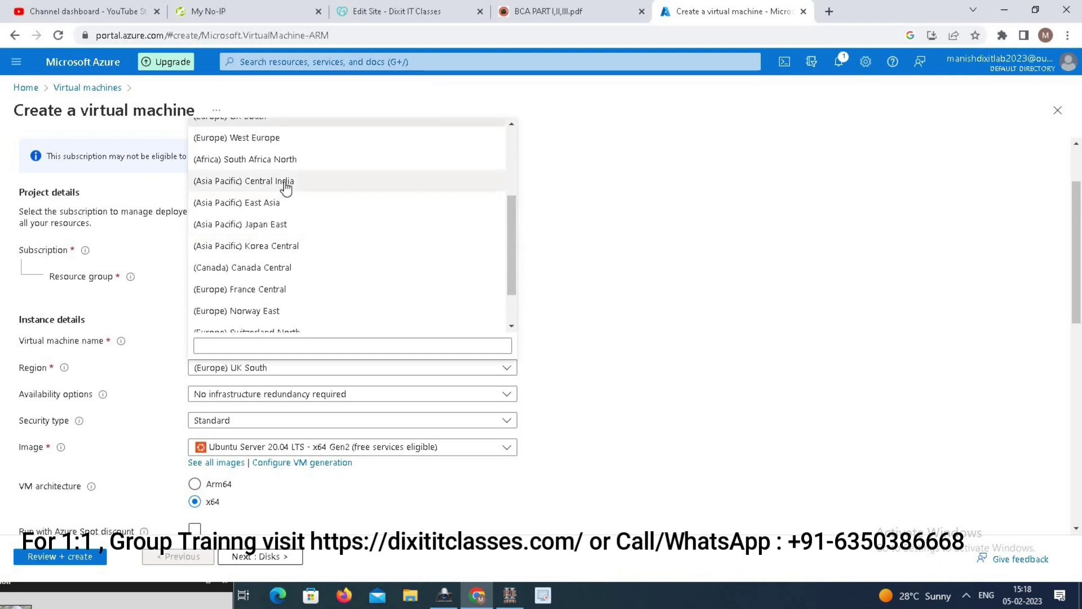
click(286, 188)
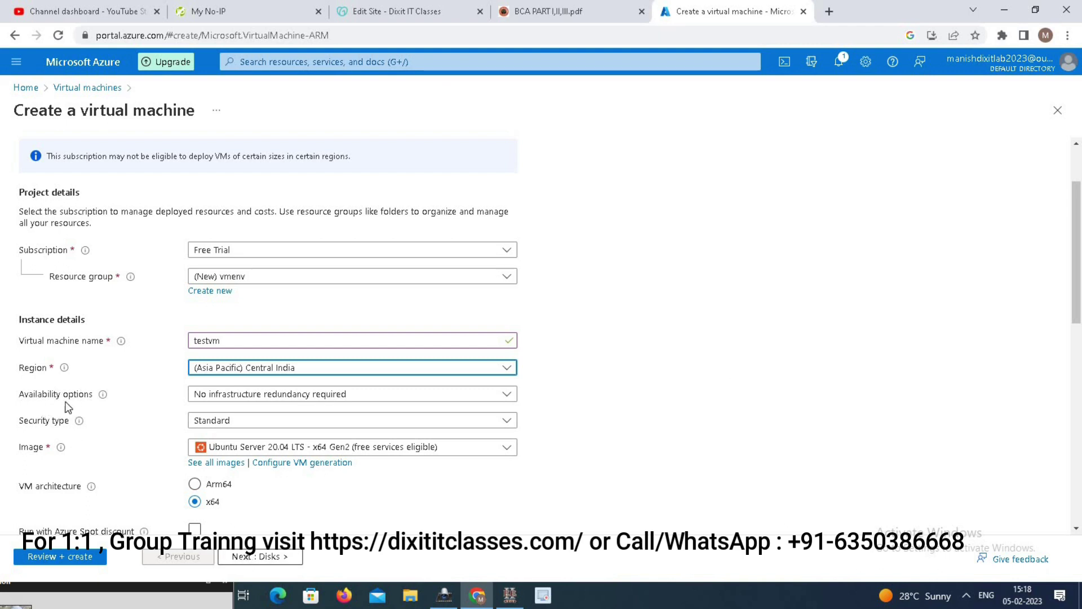
click(367, 396)
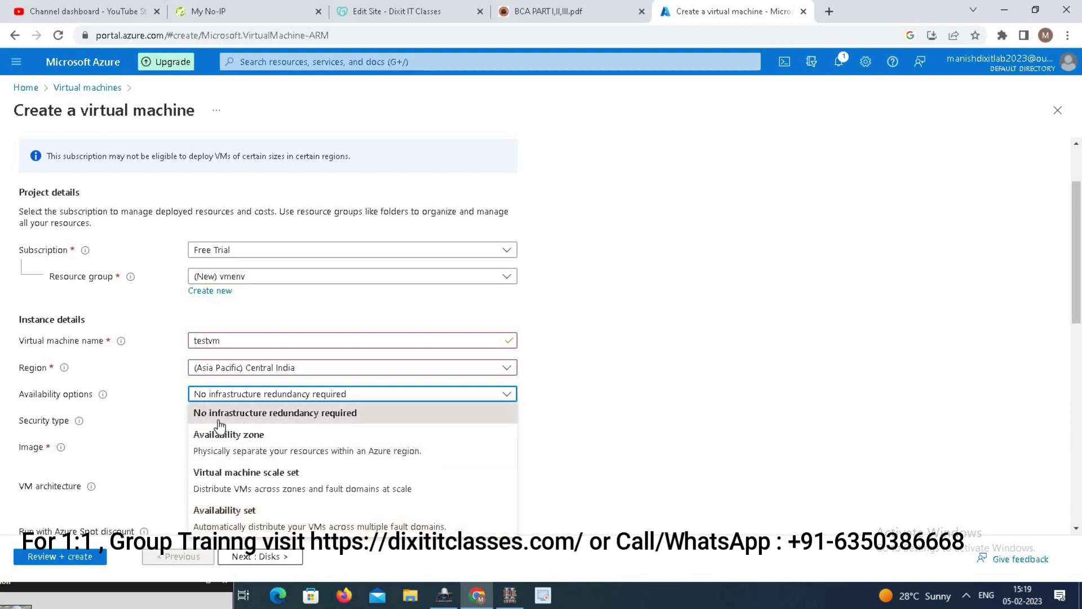
- Choose No infrastructure redundancy required and Standard security type, then show the image list
click(310, 418)
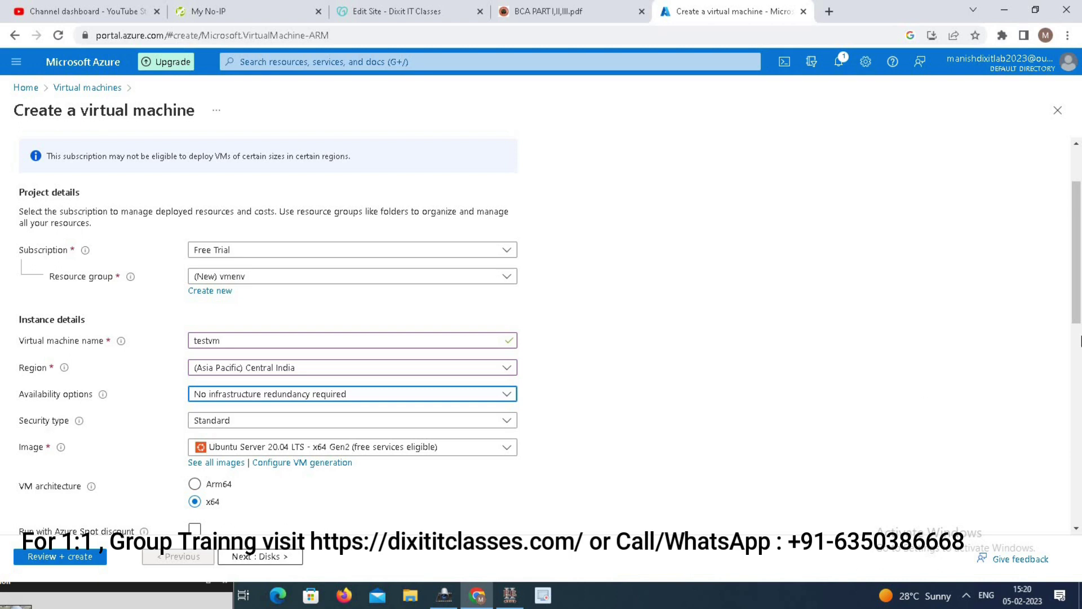
drag(1079, 249, 1080, 270)
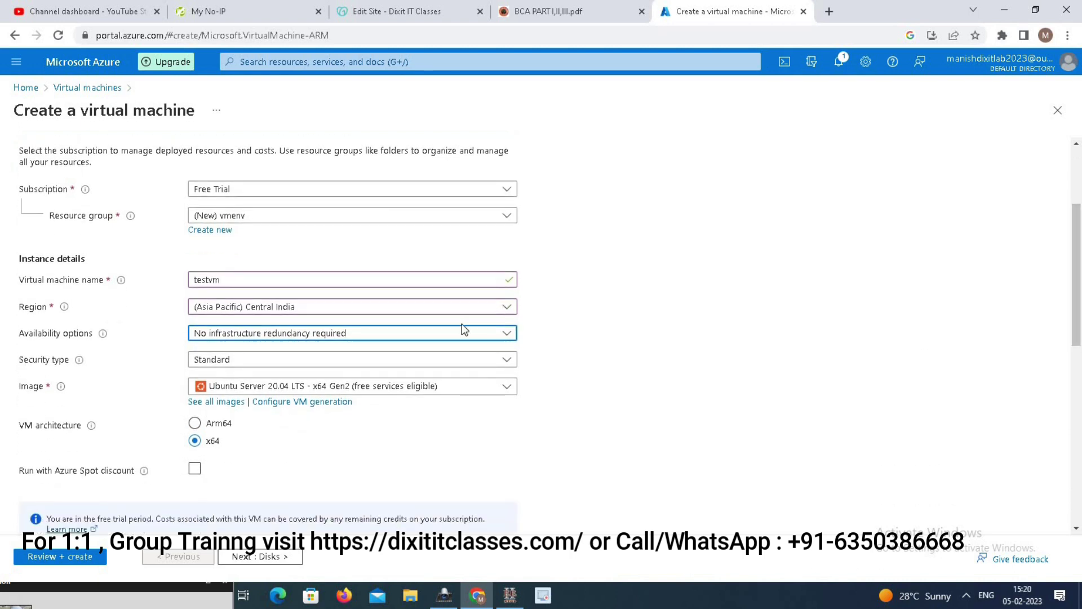
click(365, 364)
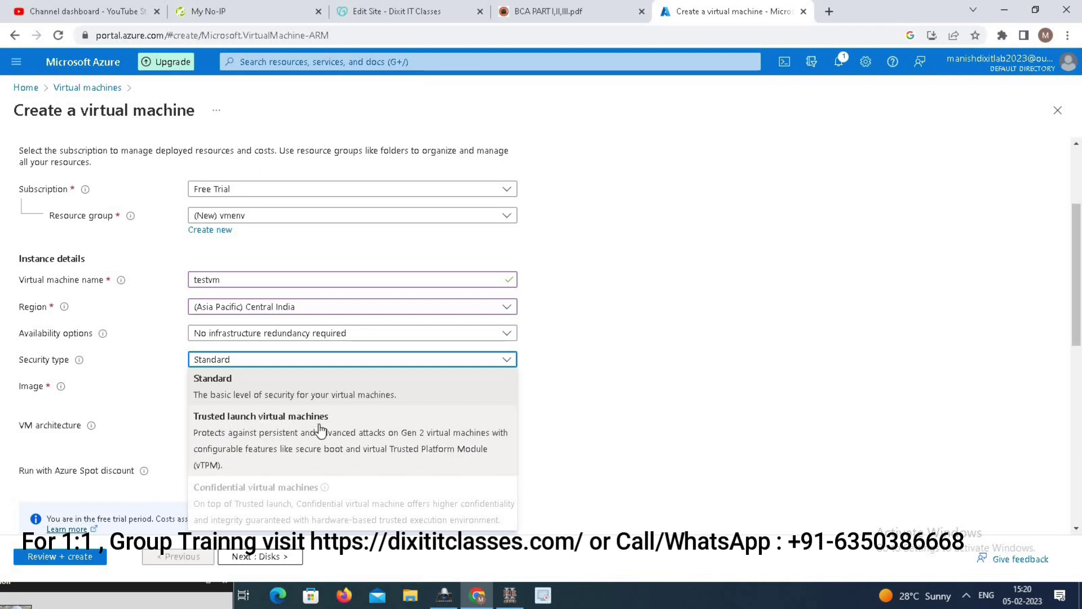
click(244, 386)
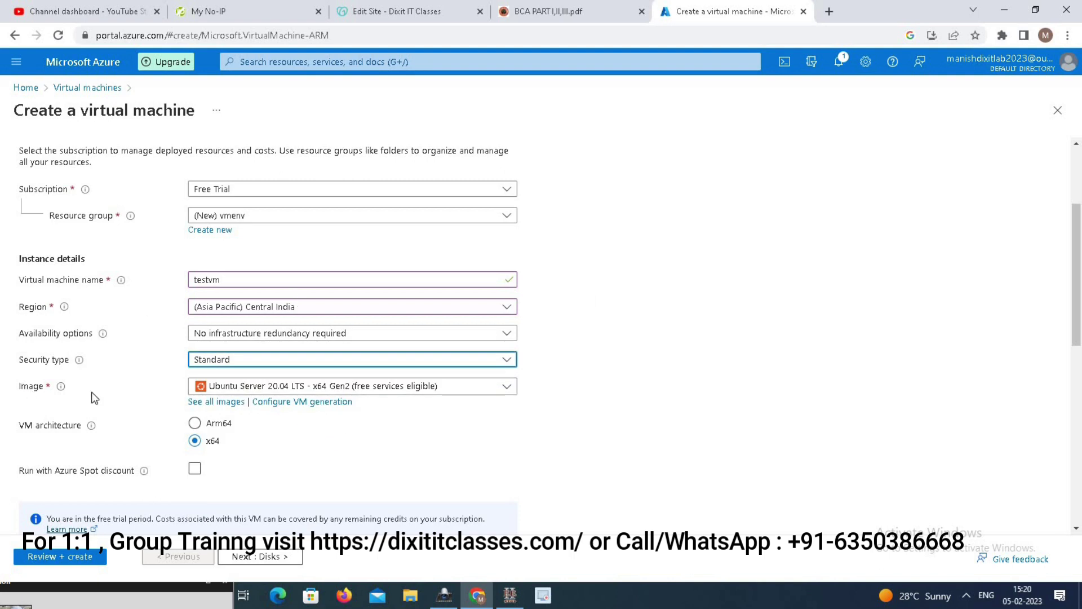
click(433, 387)
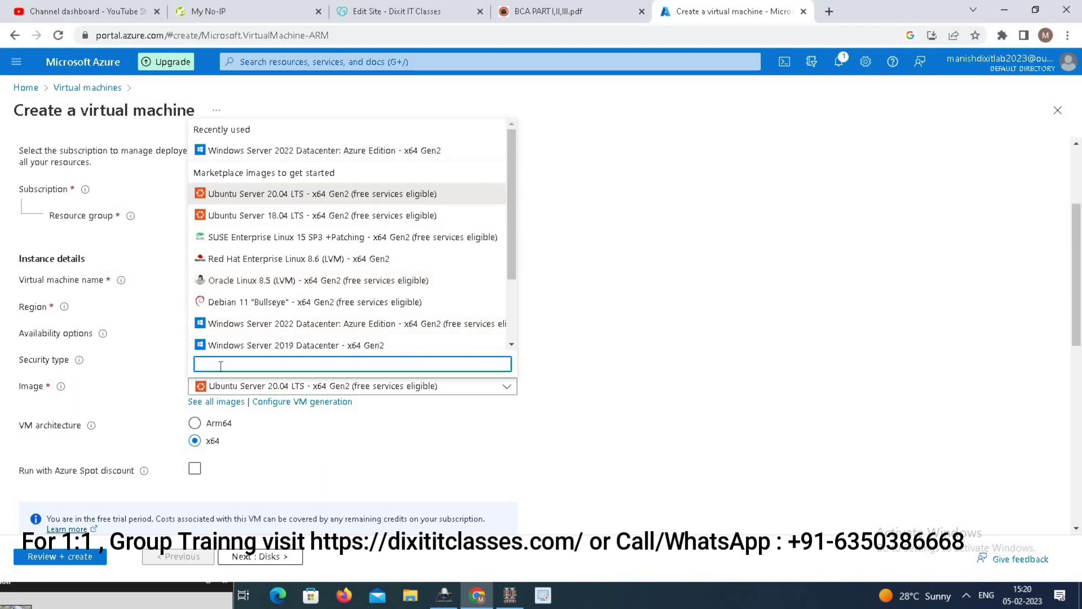
- Pick Windows Server 2019 Datacenter - x64 Gen2 as the VM image
click(290, 346)
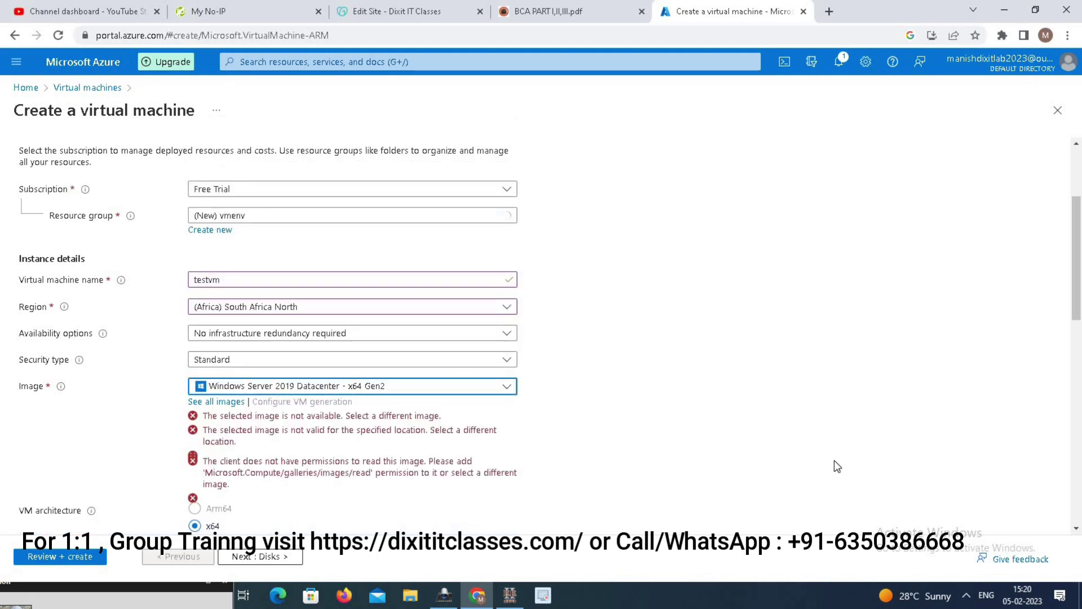
drag(1080, 238, 1080, 280)
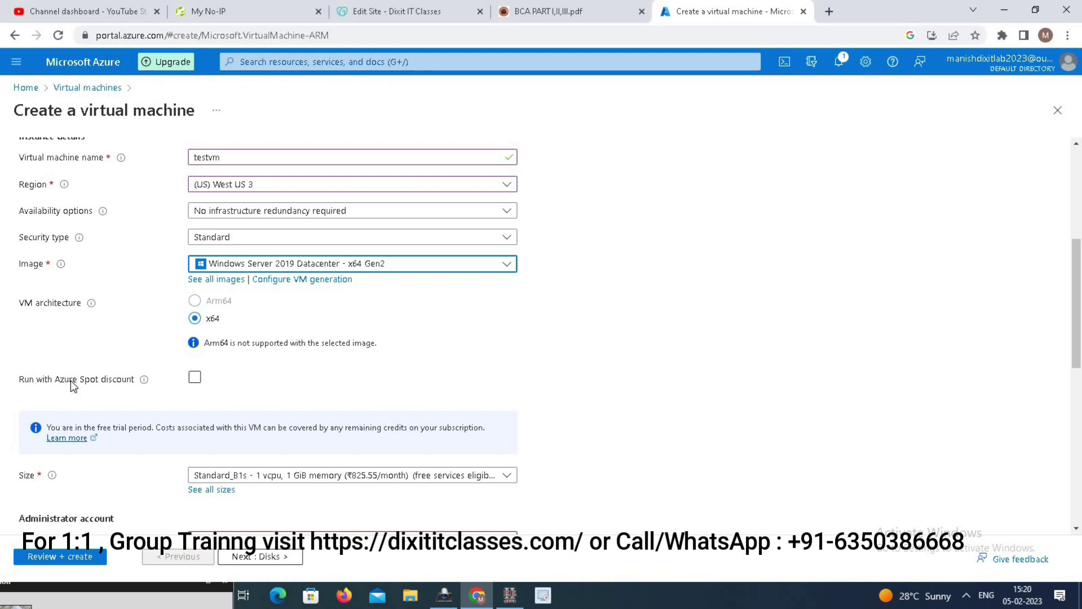
scroll(1077, 267, down, 1)
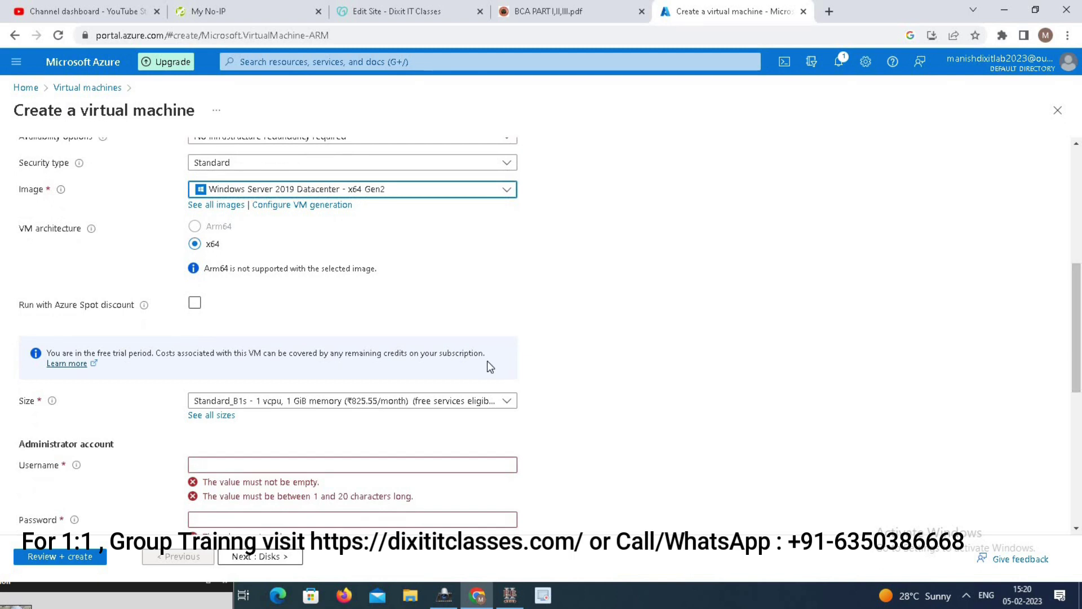
mouse_move(145, 309)
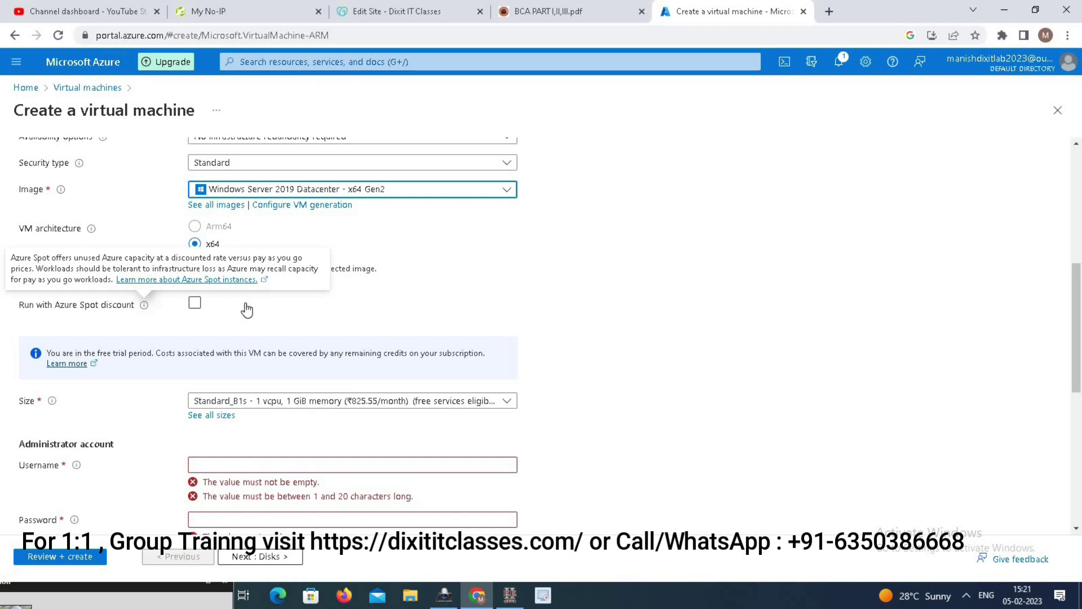
click(194, 305)
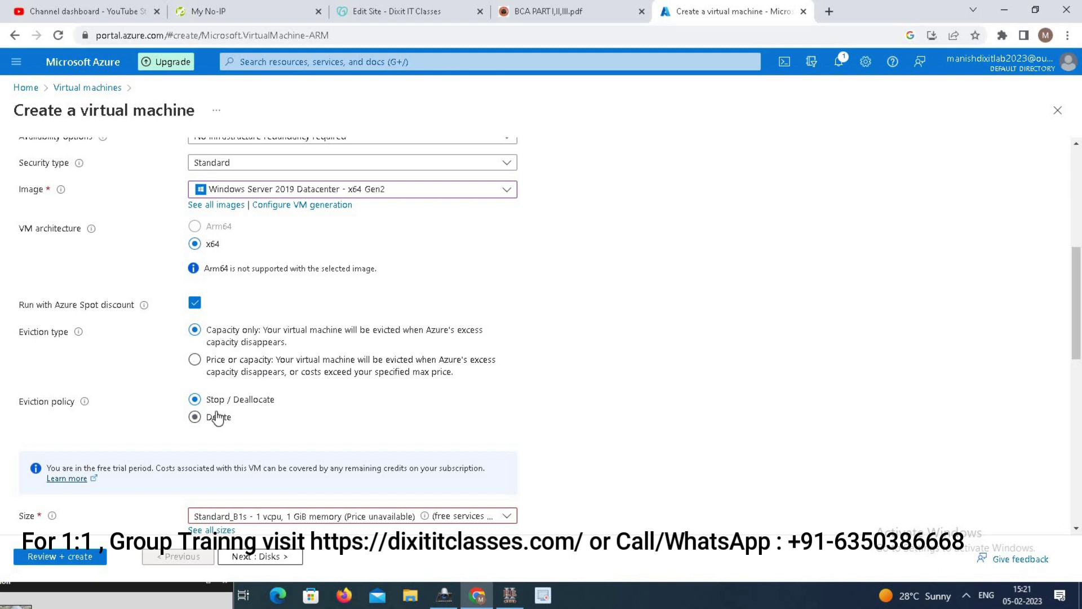
click(195, 304)
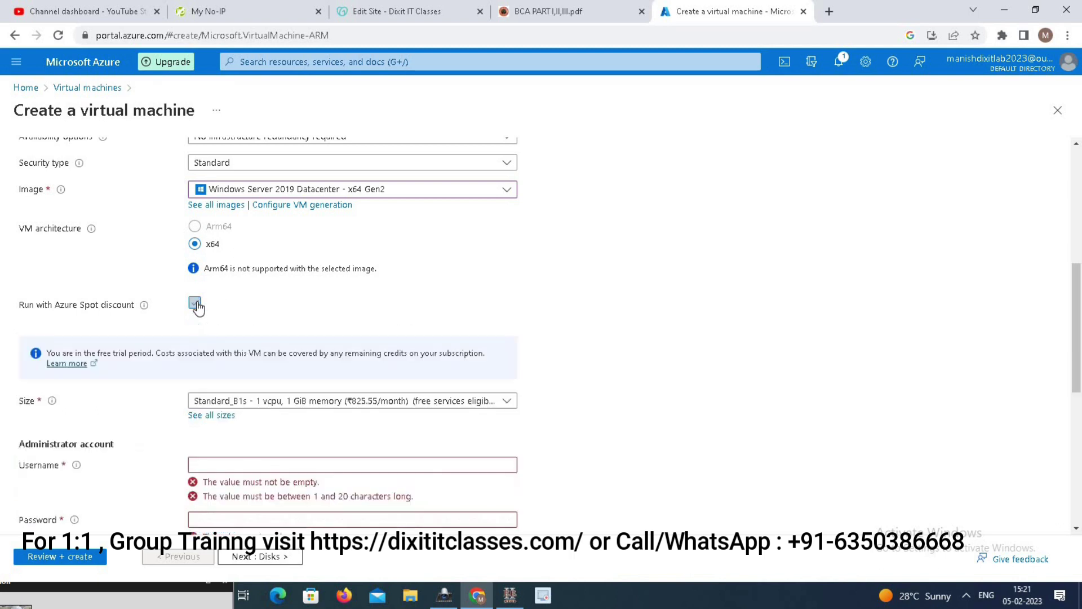
drag(1079, 350, 1080, 397)
scroll(1080, 396, down, 2)
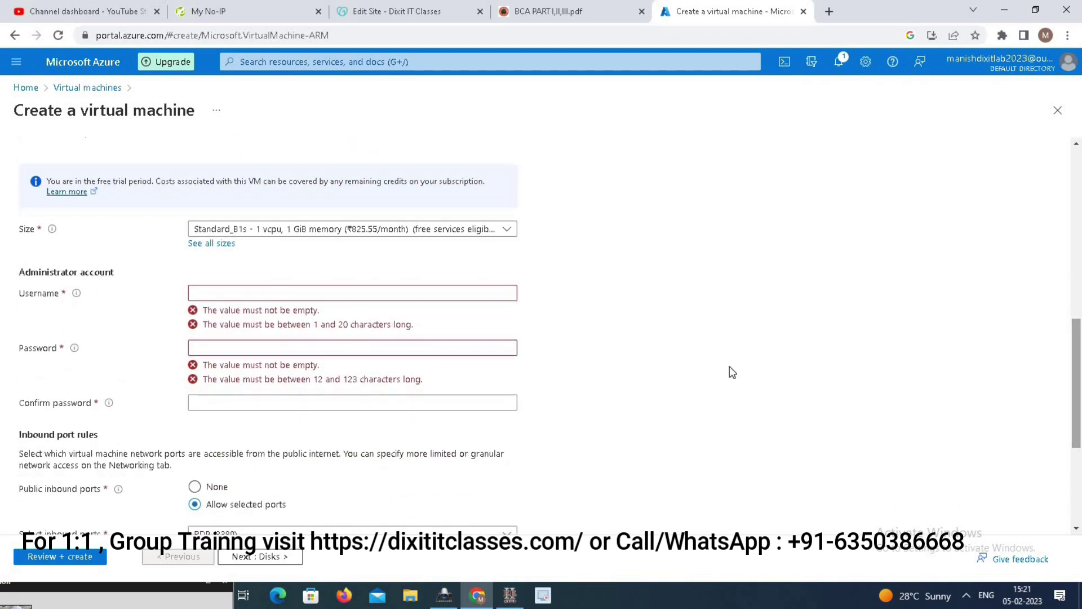
- Choose size Standard_DS1_v2, enter the administrator username, and type the password twice
click(496, 233)
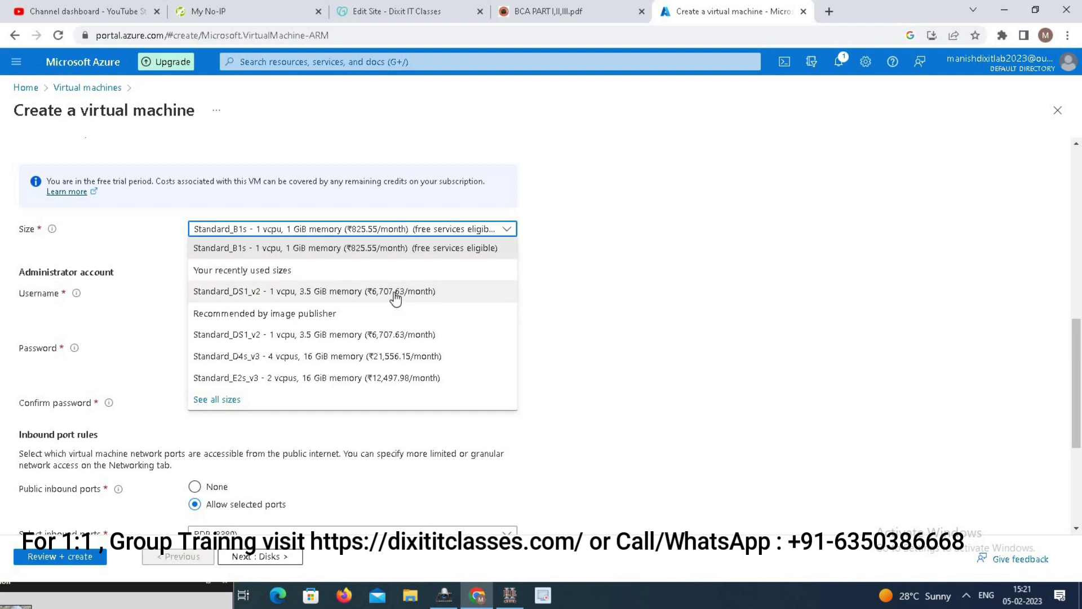
click(334, 292)
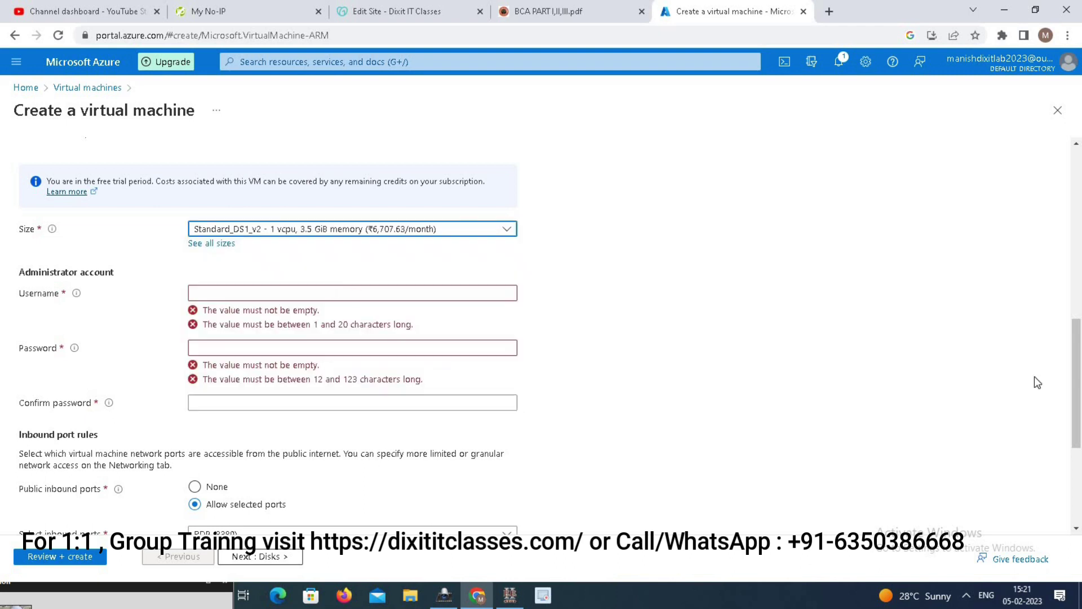
click(383, 292)
text(manish)
key(Tab)
text(*************)
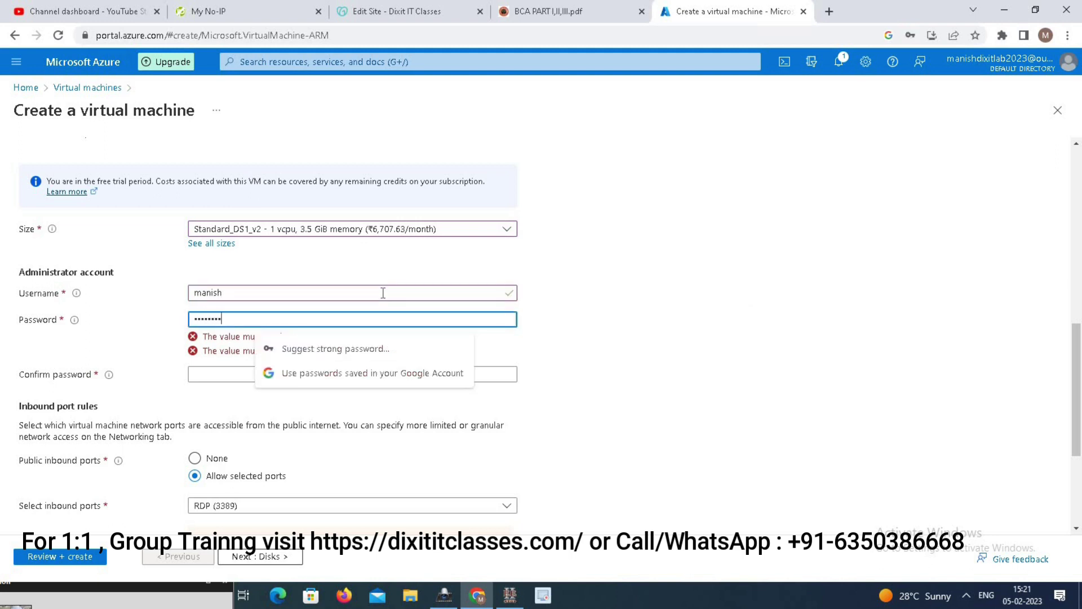
key(Tab)
text(********)
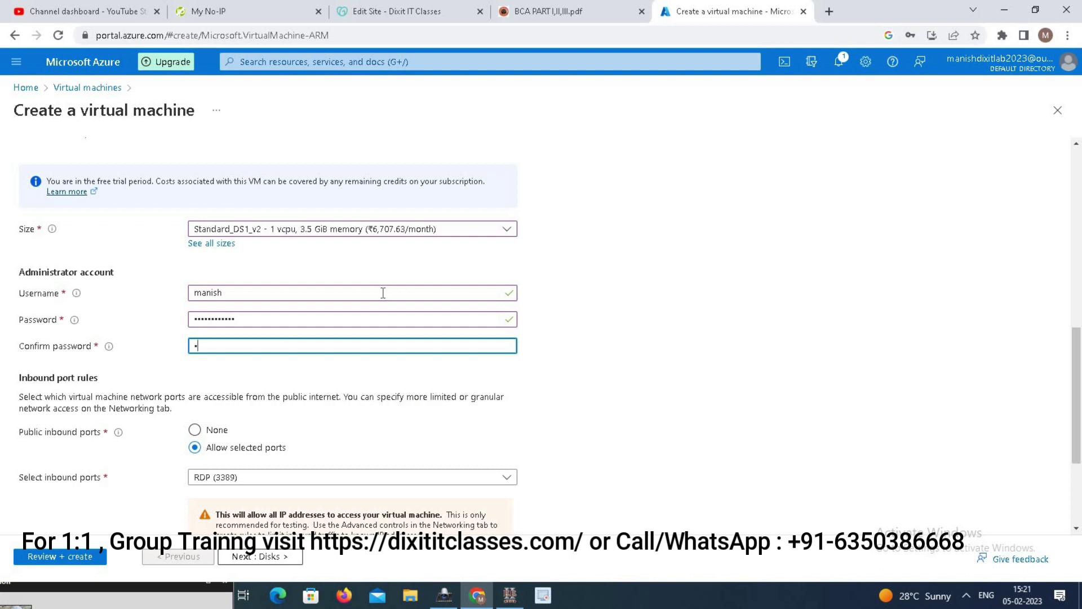
text(*****)
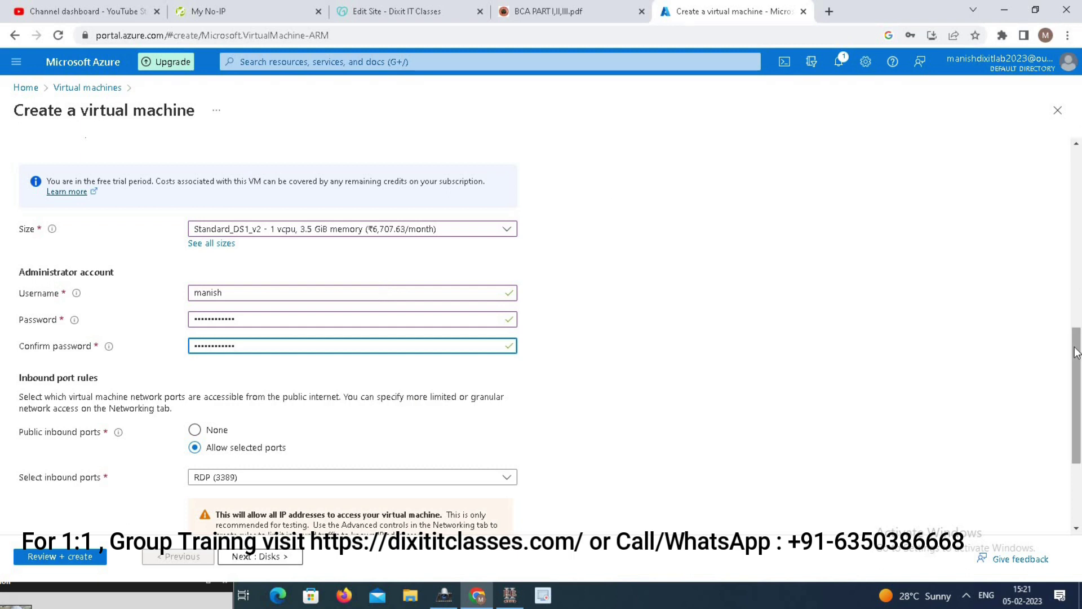
scroll(63, 283, down, 3)
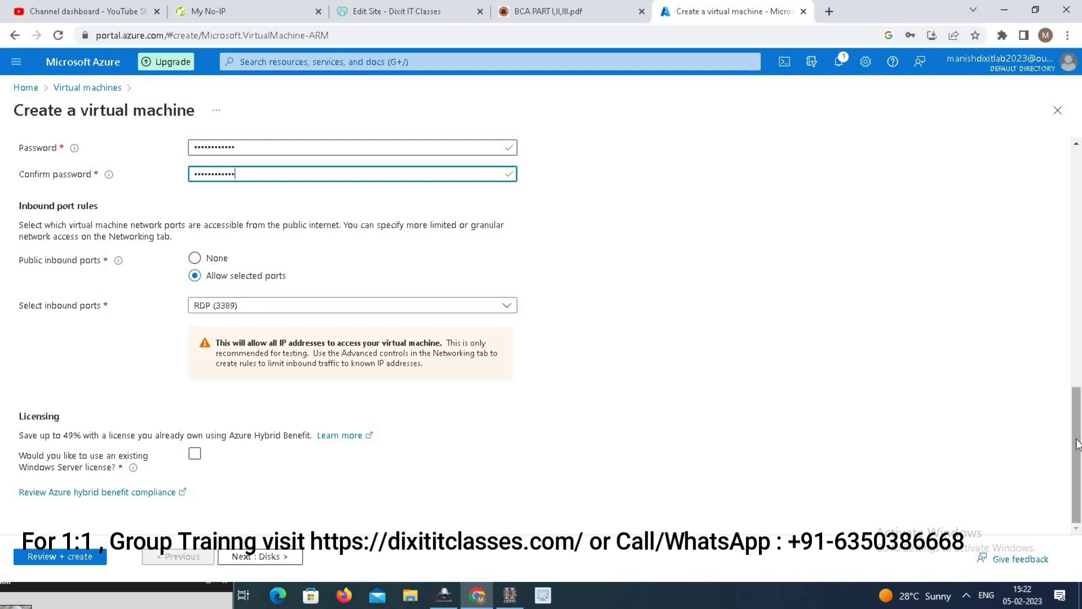
- Continue from Basics to the Disks tab
click(269, 559)
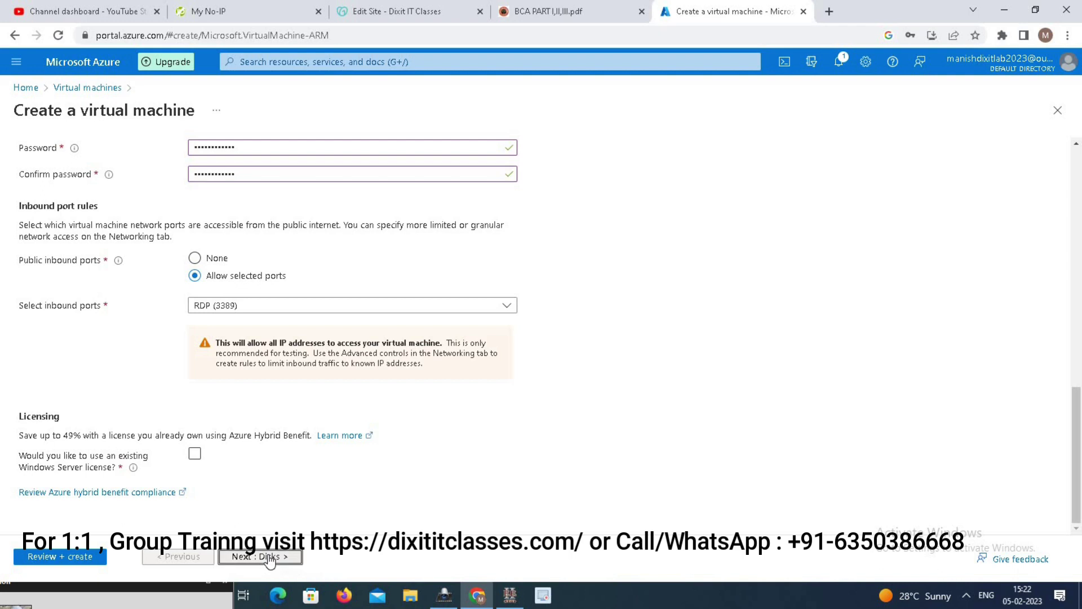
- Decline the browser's password save and set the OS disk type to Standard HDD
click(962, 258)
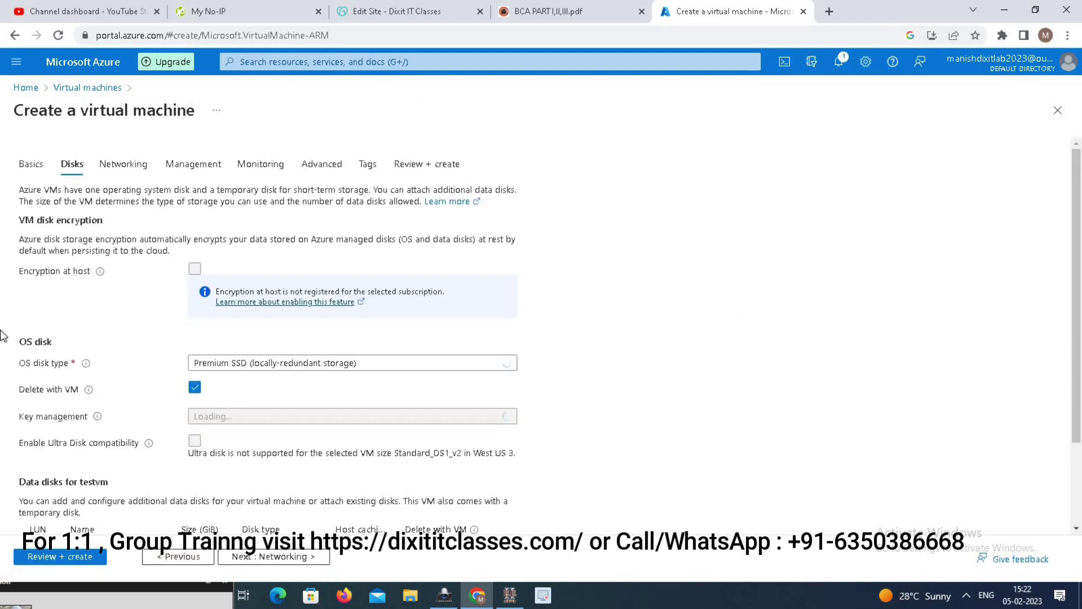
drag(1077, 213, 1081, 260)
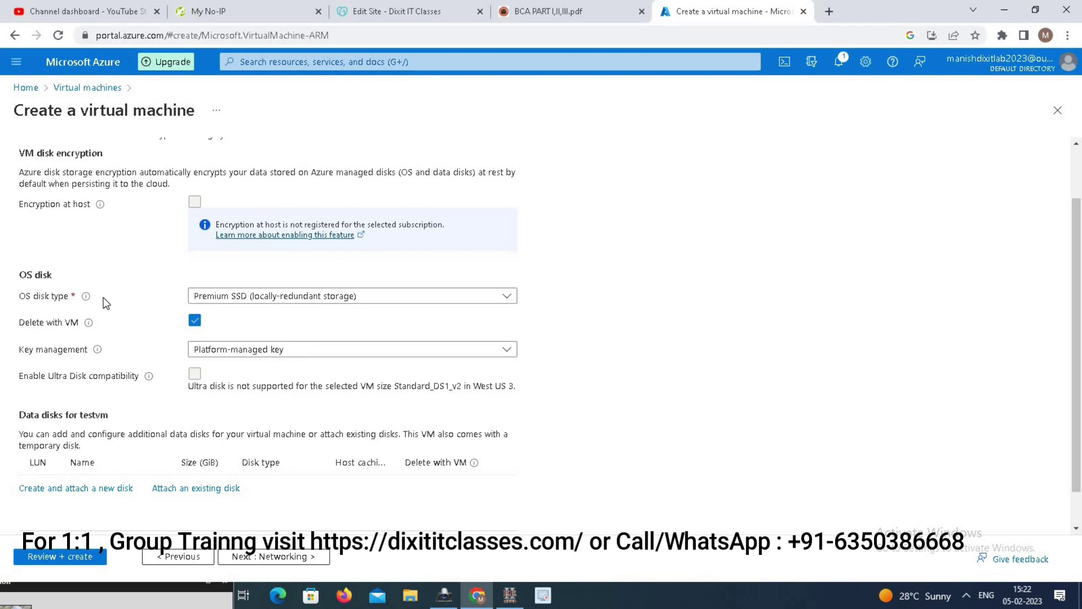
click(339, 297)
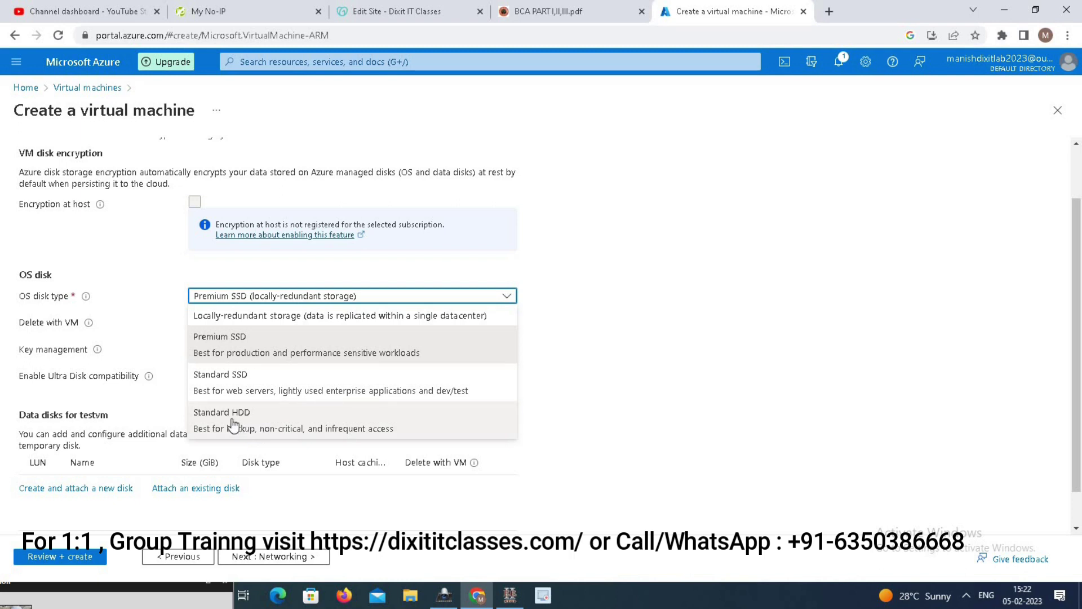
click(233, 424)
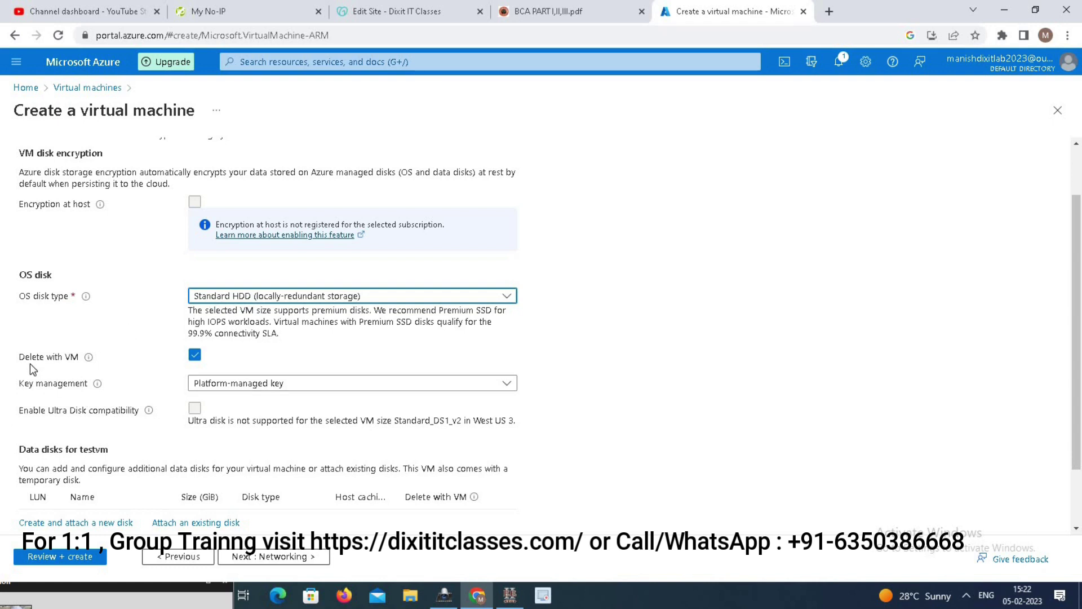
- Keep Delete with VM enabled and the Platform-managed key for the OS disk
mouse_move(88, 357)
click(195, 357)
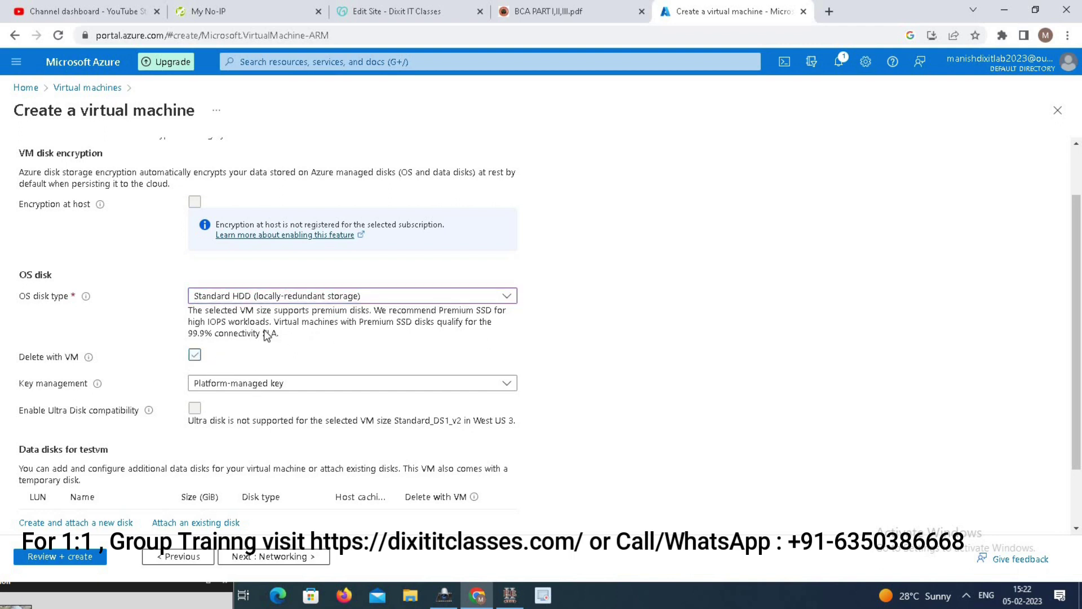
click(195, 356)
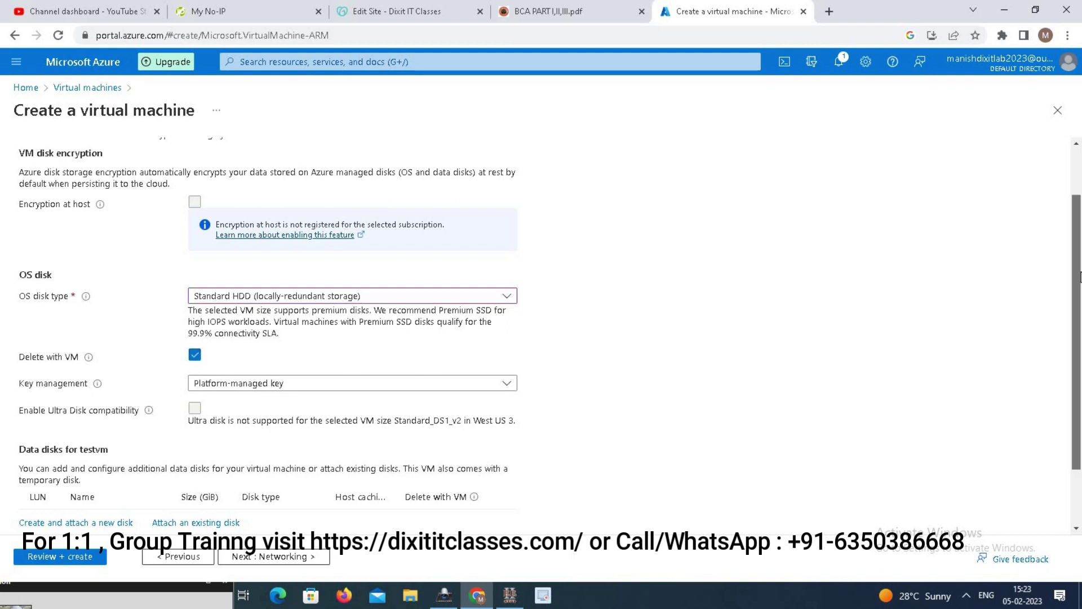
scroll(1059, 332, down, 2)
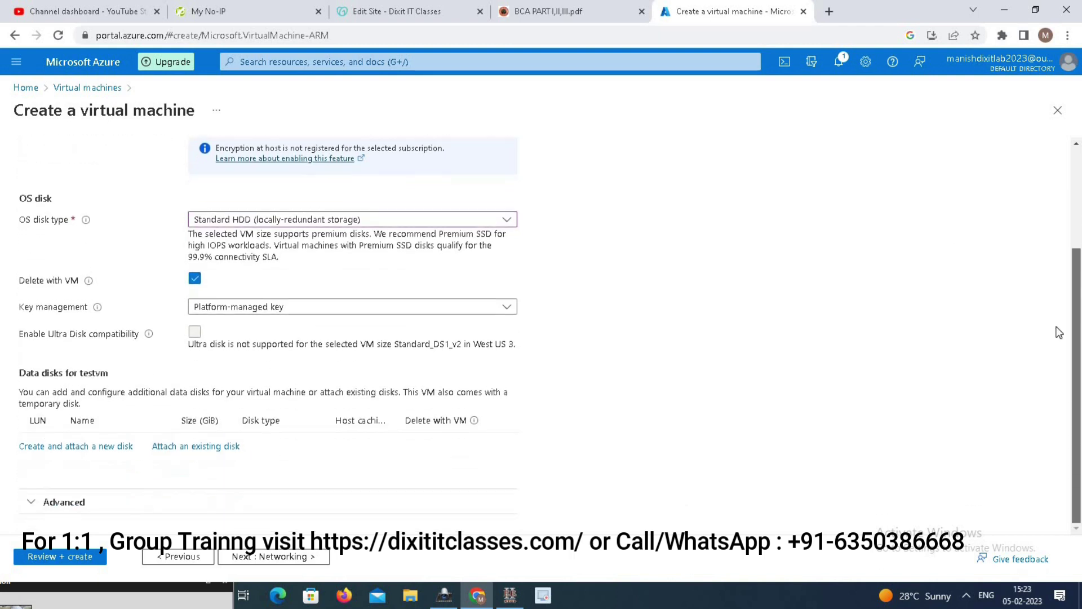
click(278, 313)
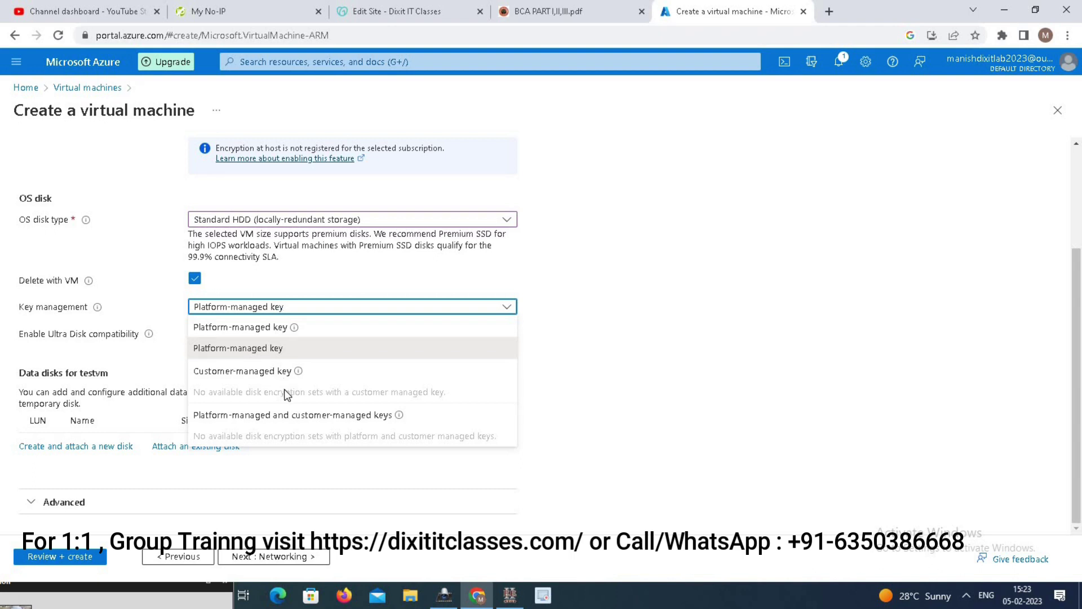
click(233, 349)
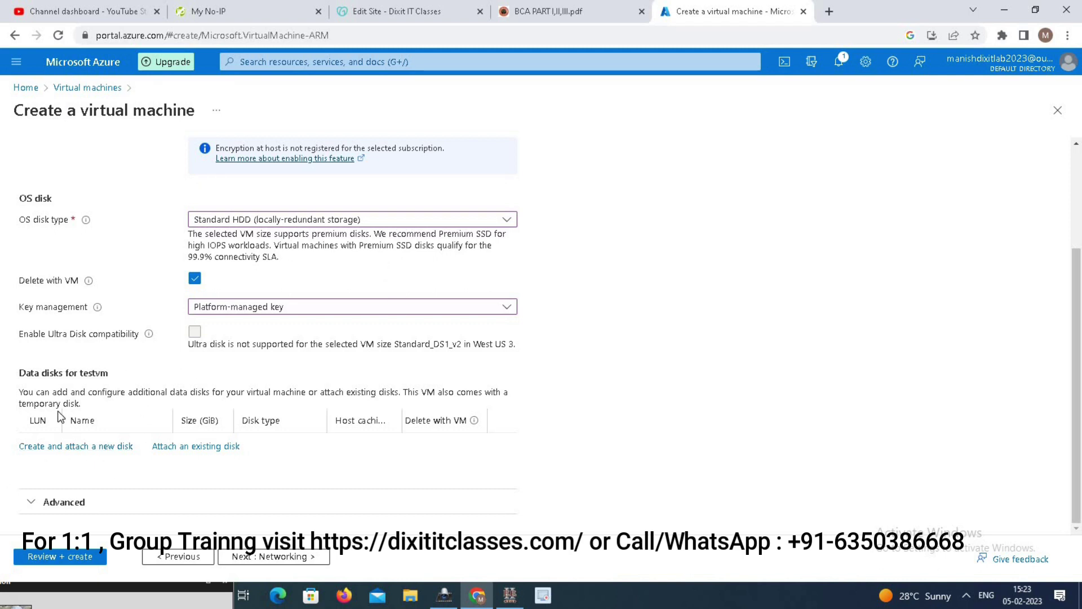
- Create a new 4 GiB data disk that is deleted with the VM
click(88, 448)
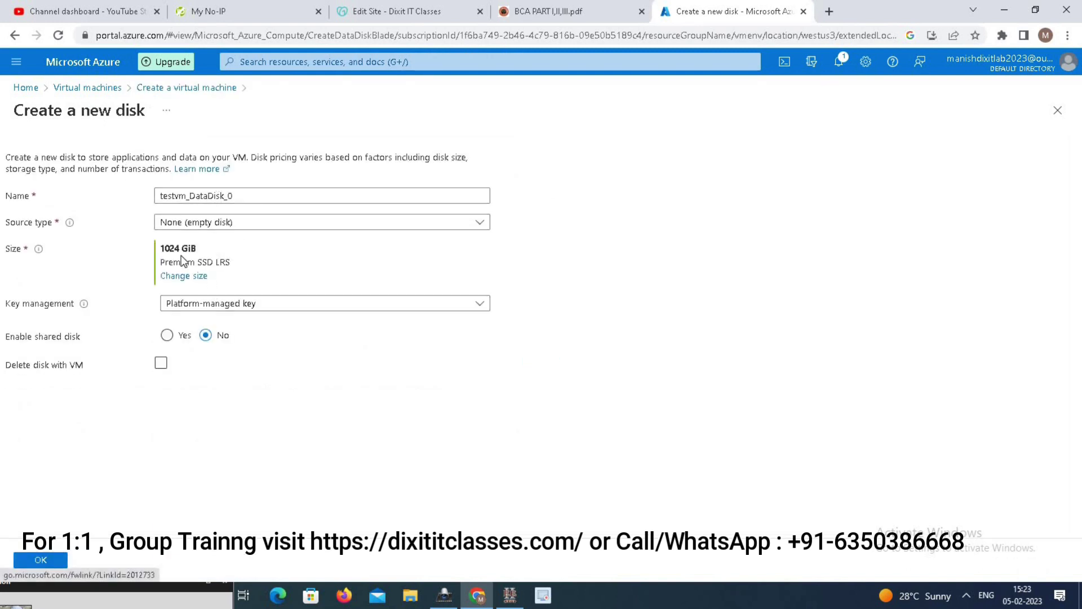
click(184, 277)
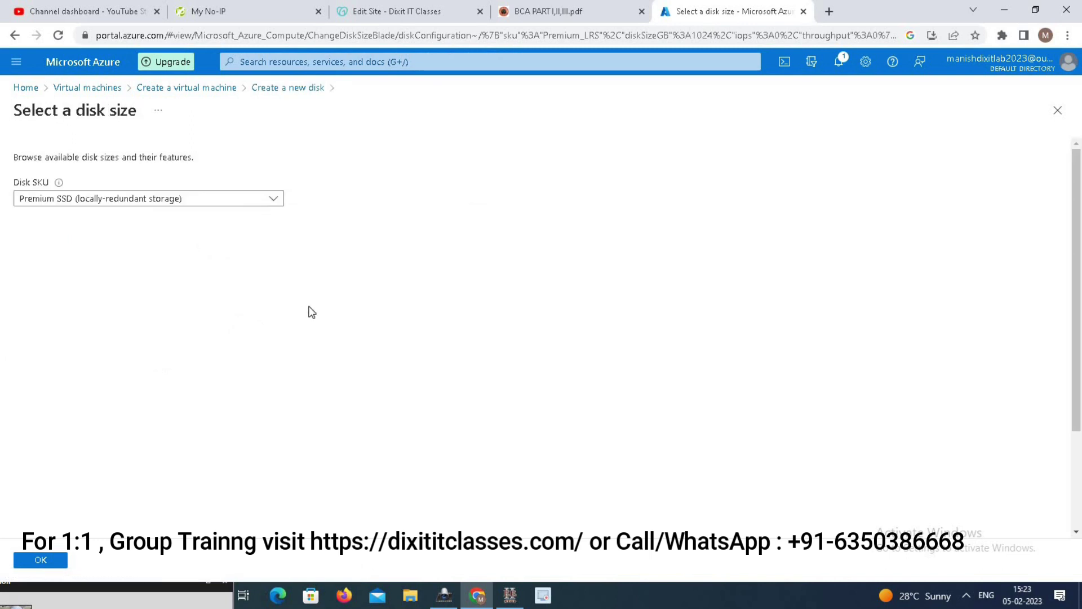
click(51, 563)
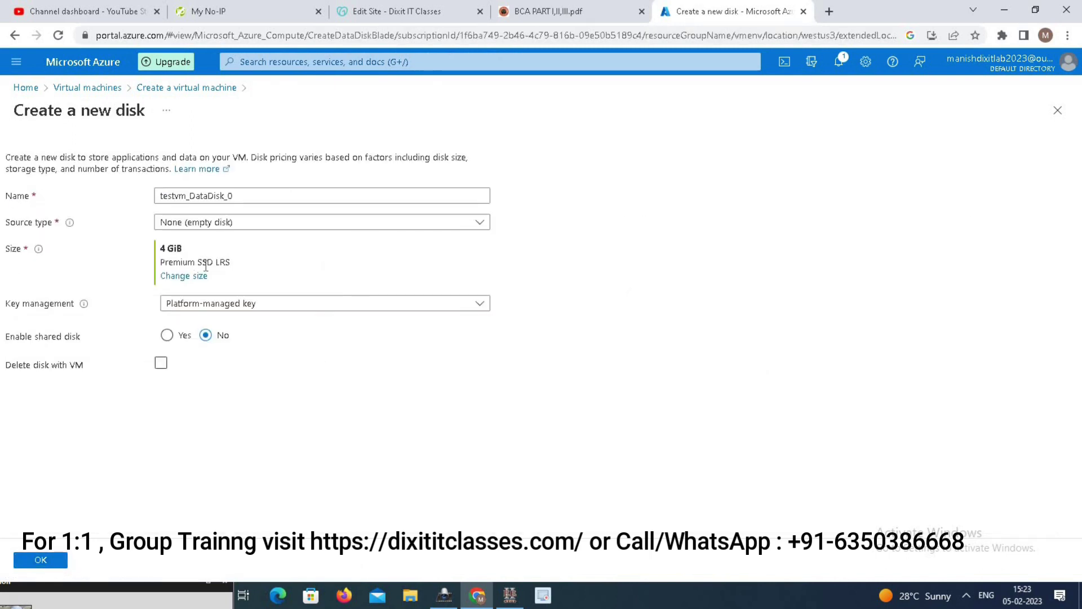
click(251, 304)
click(607, 279)
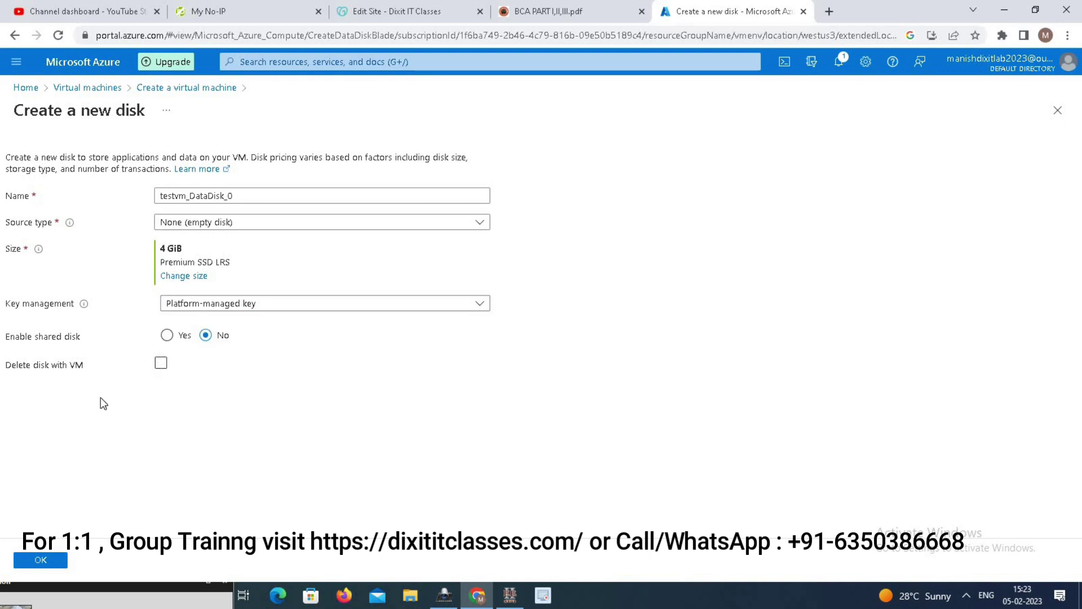
click(161, 363)
click(38, 562)
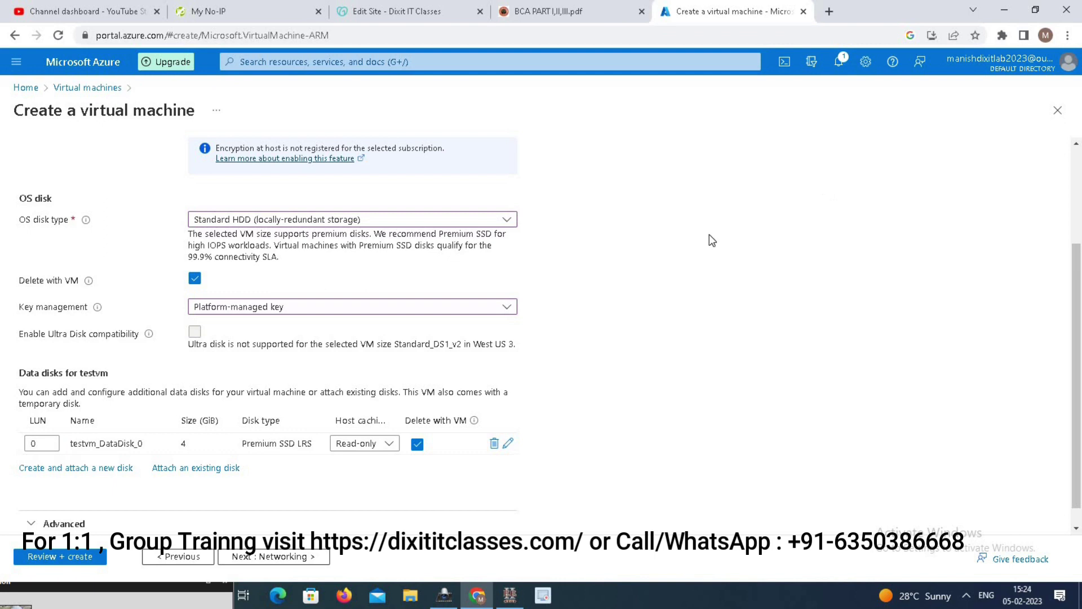
- Expand the Advanced disk options and continue to Networking
scroll(1077, 338, down, 1)
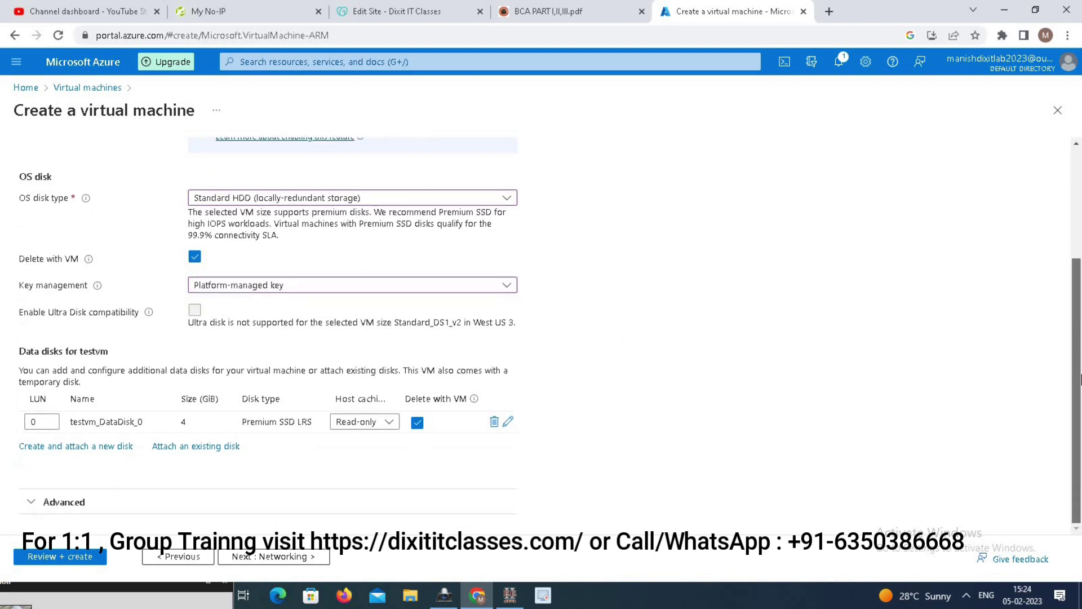
click(67, 501)
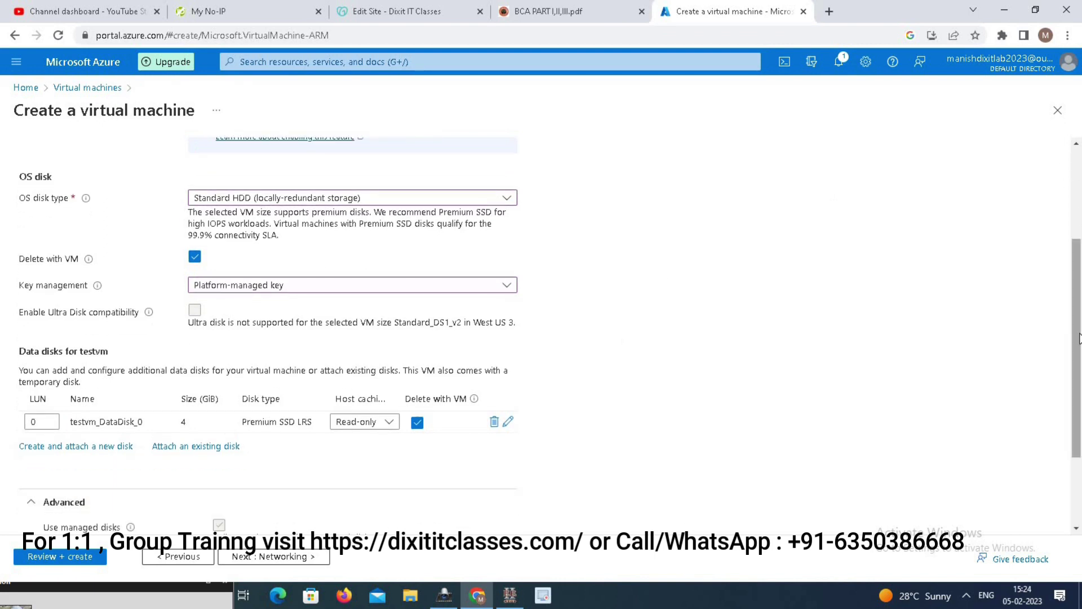
scroll(1079, 518, down, 2)
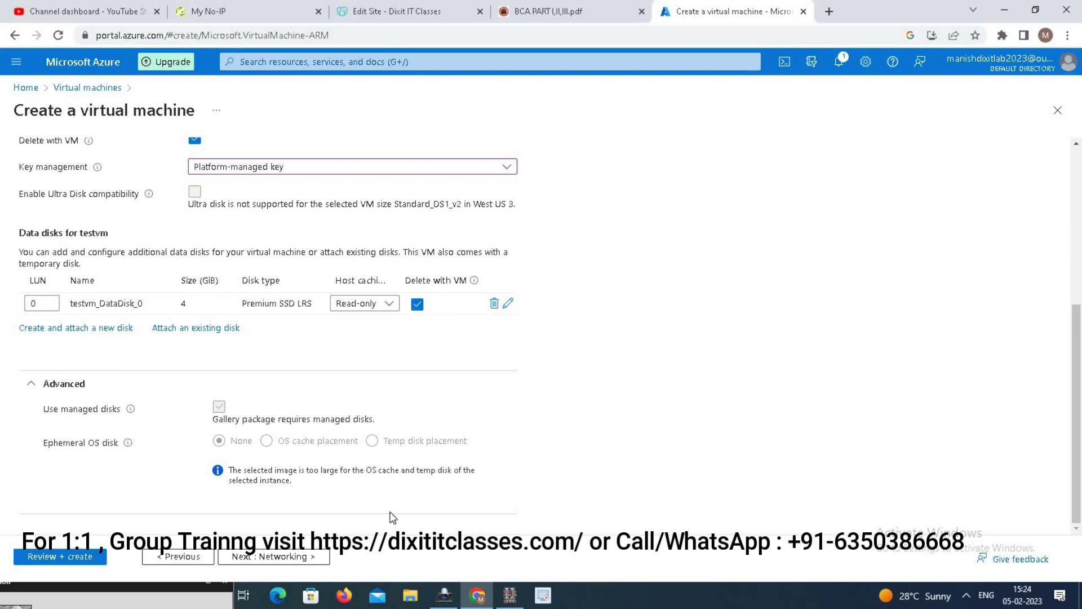
click(283, 557)
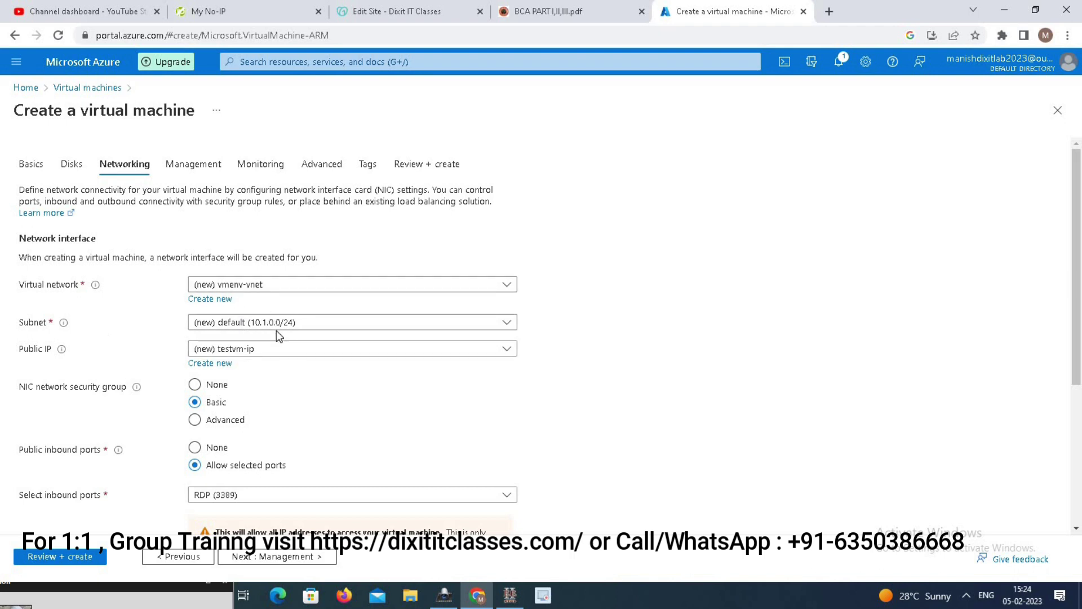
- Keep the default subnet and the new testvm-ip public IP
click(292, 322)
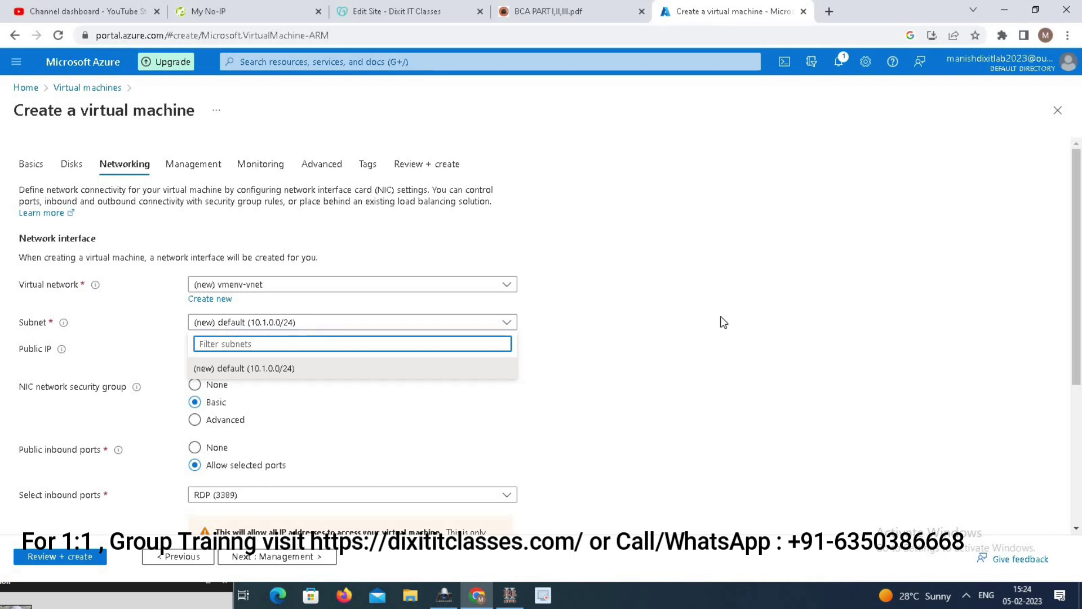
click(700, 308)
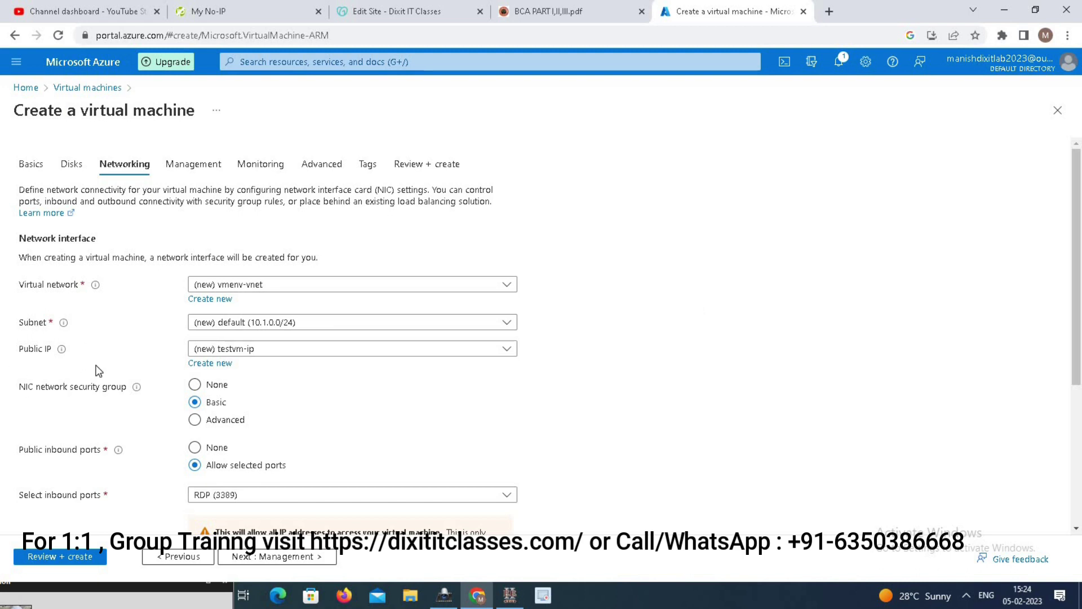
click(298, 353)
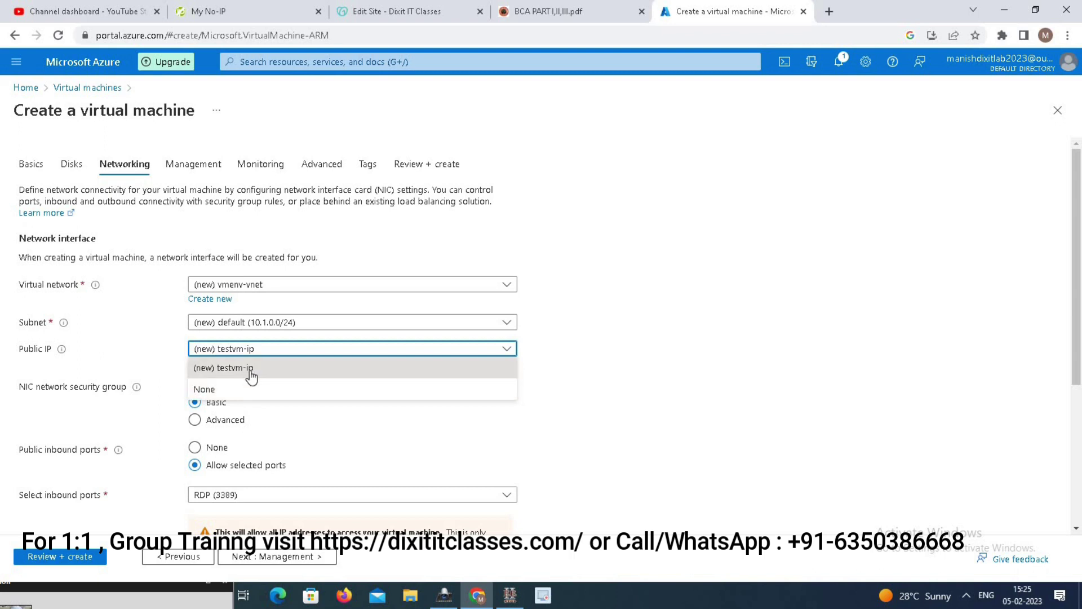
click(457, 365)
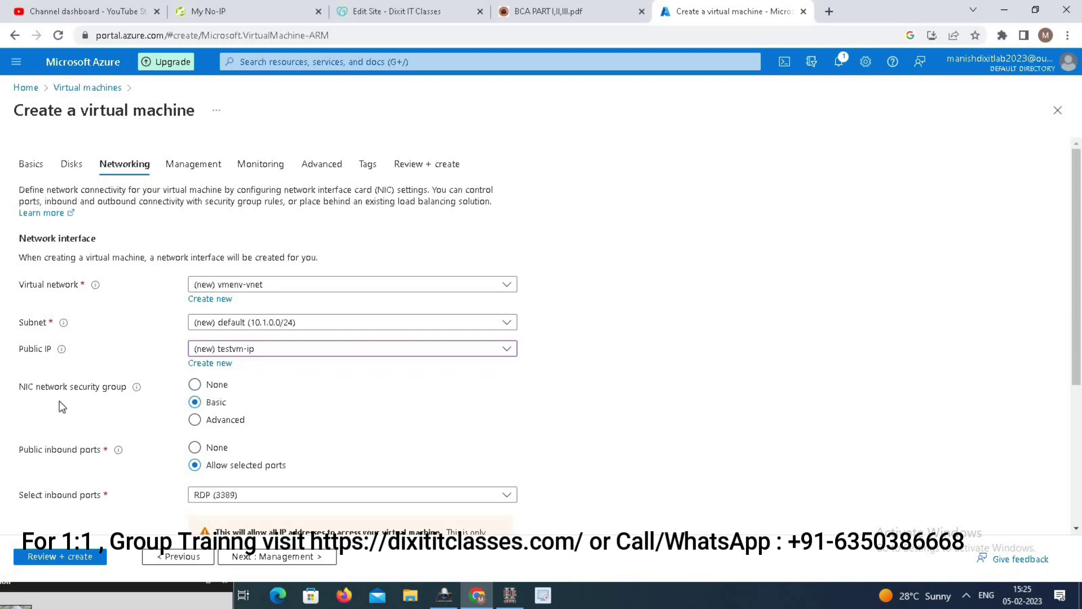
- Have the public IP and NIC deleted with the VM, then continue to Management
drag(1075, 231, 1075, 274)
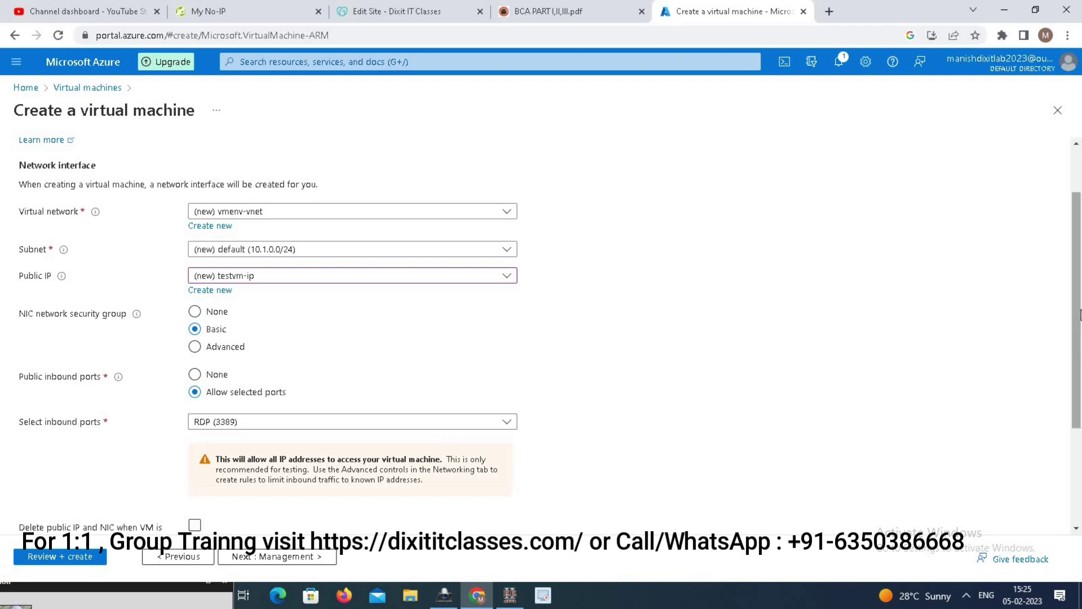
scroll(1079, 314, down, 3)
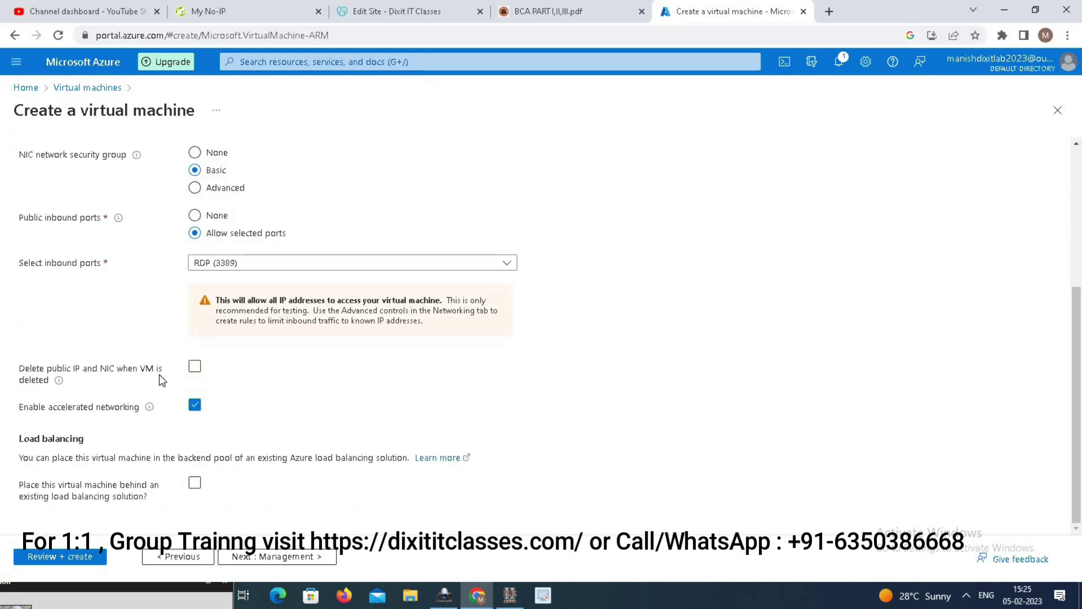
click(195, 371)
click(296, 558)
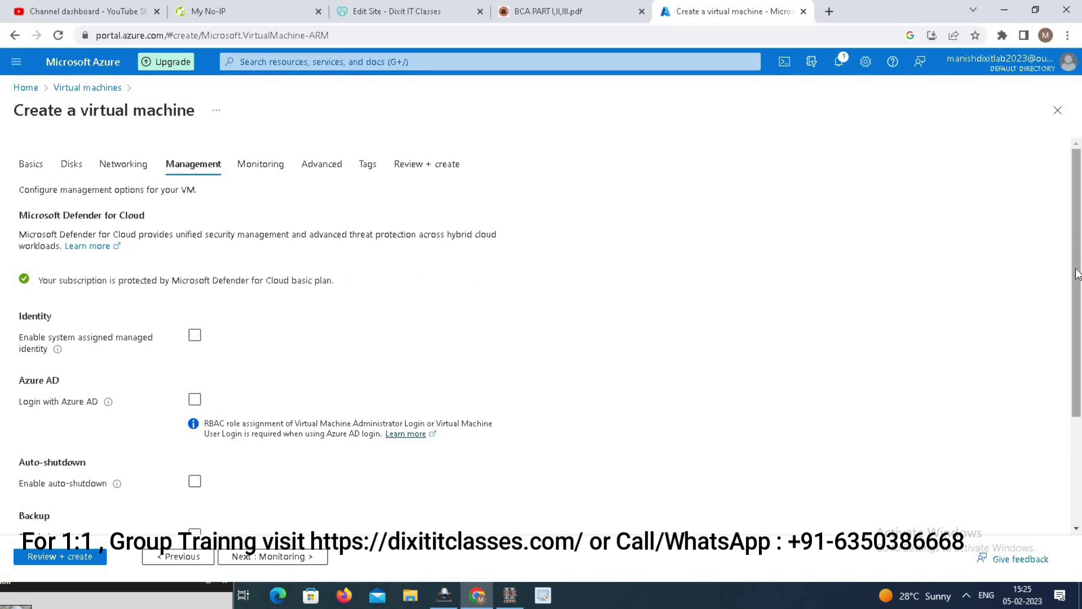
- Skip past Management, Monitoring and Advanced with default settings to the Tags tab
drag(1079, 282, 1081, 334)
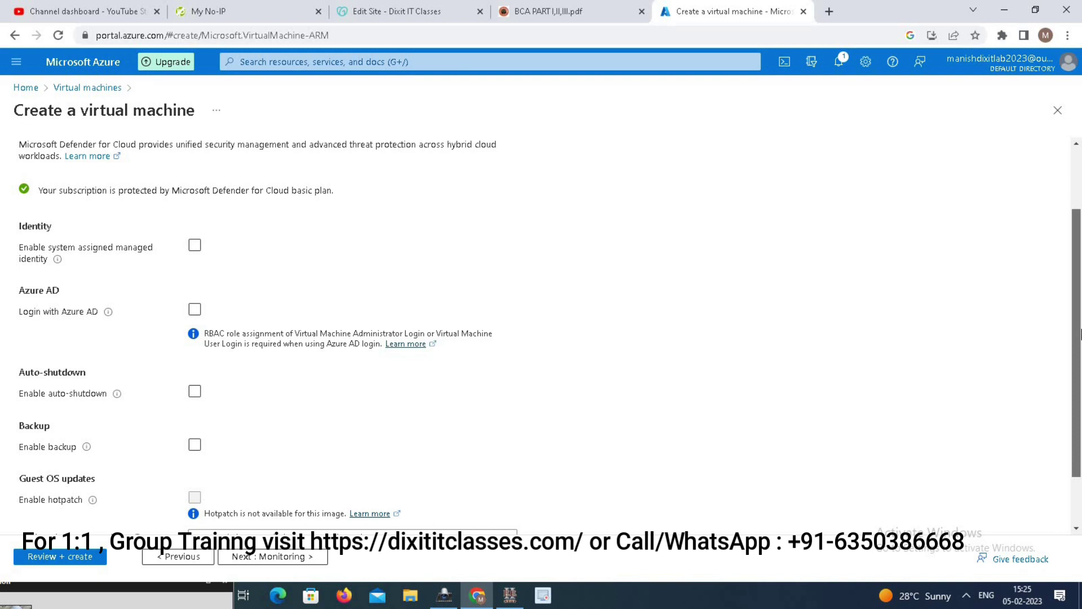
drag(1080, 334, 1081, 381)
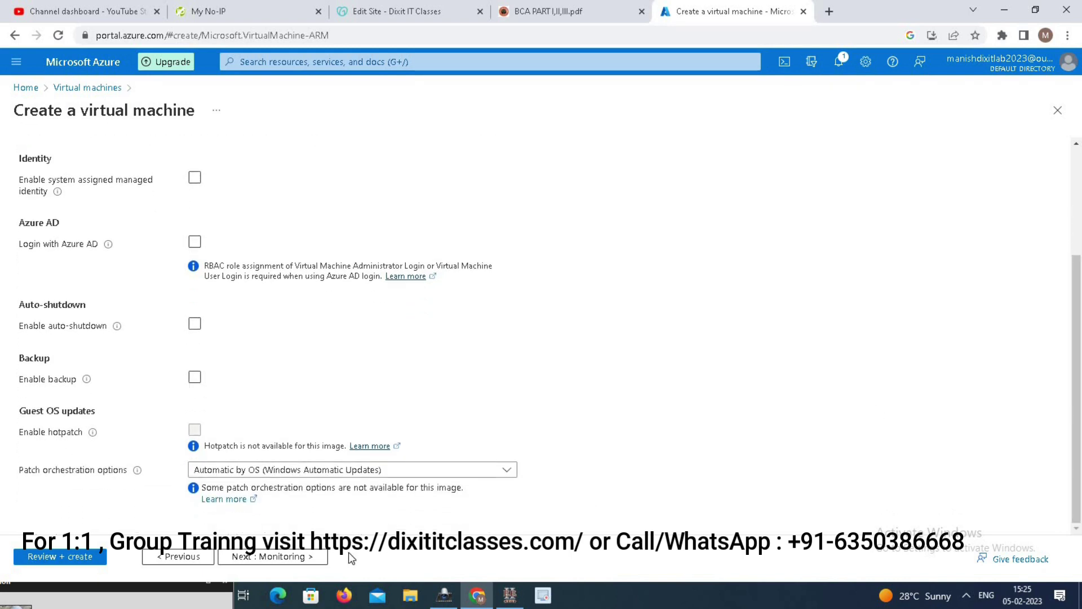
click(294, 559)
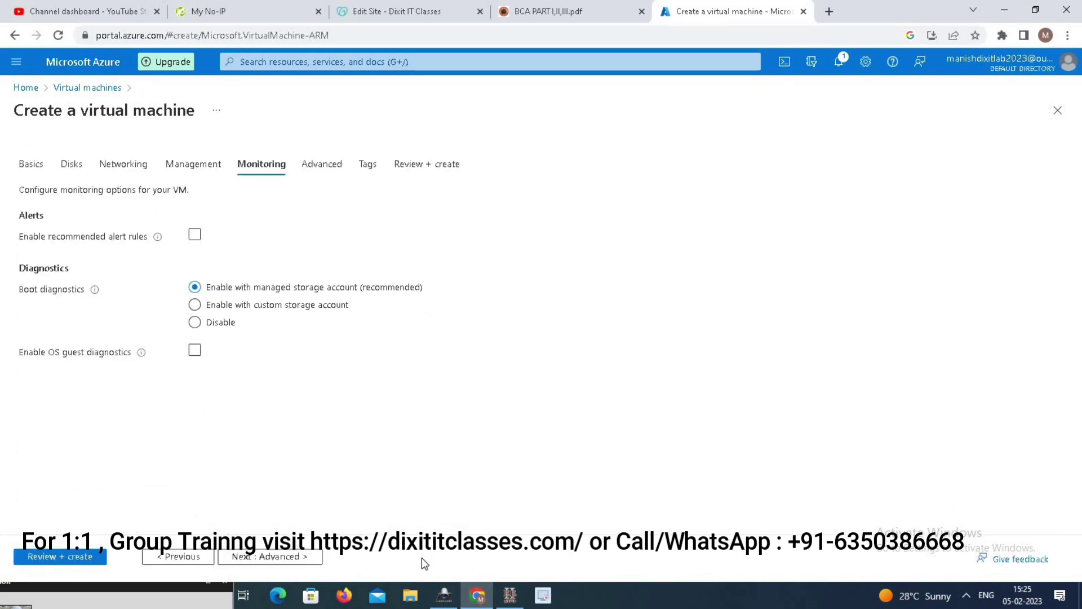
click(297, 560)
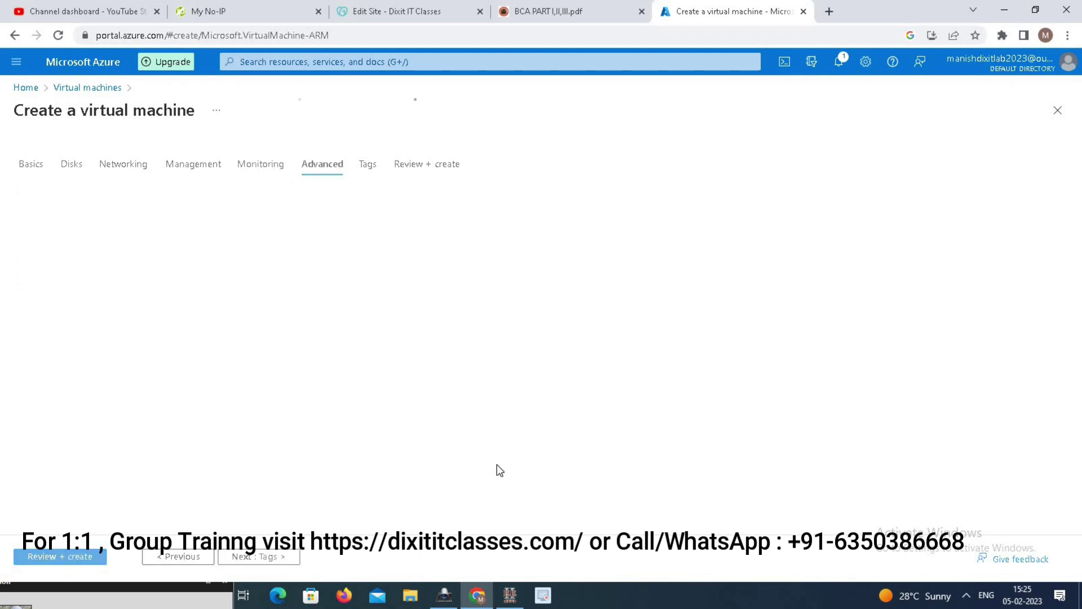
click(261, 556)
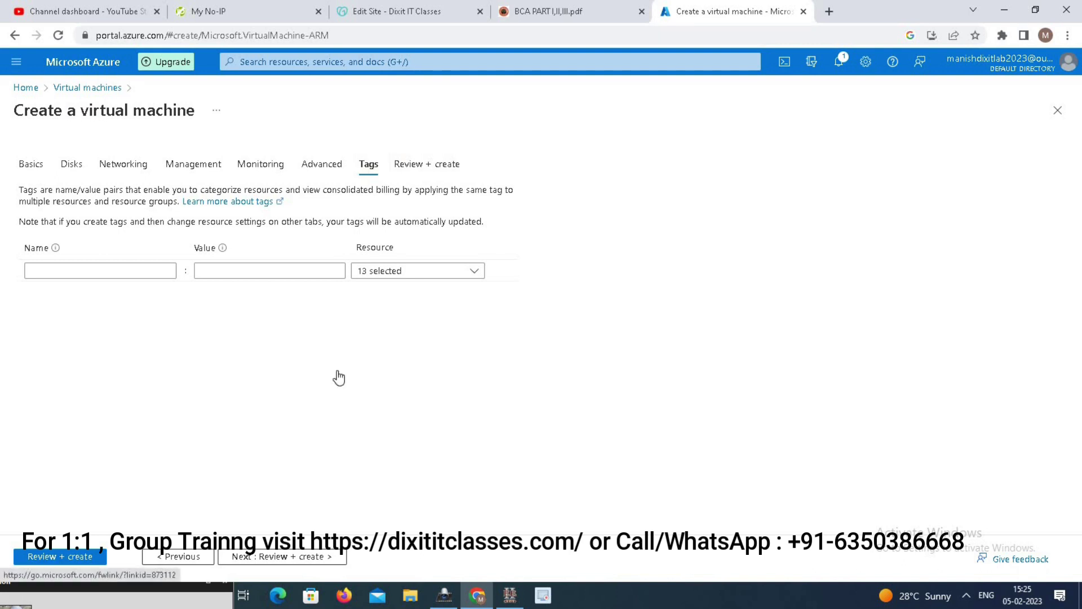
- Validate the testvm configuration, review the summary, and create the virtual machine
click(70, 557)
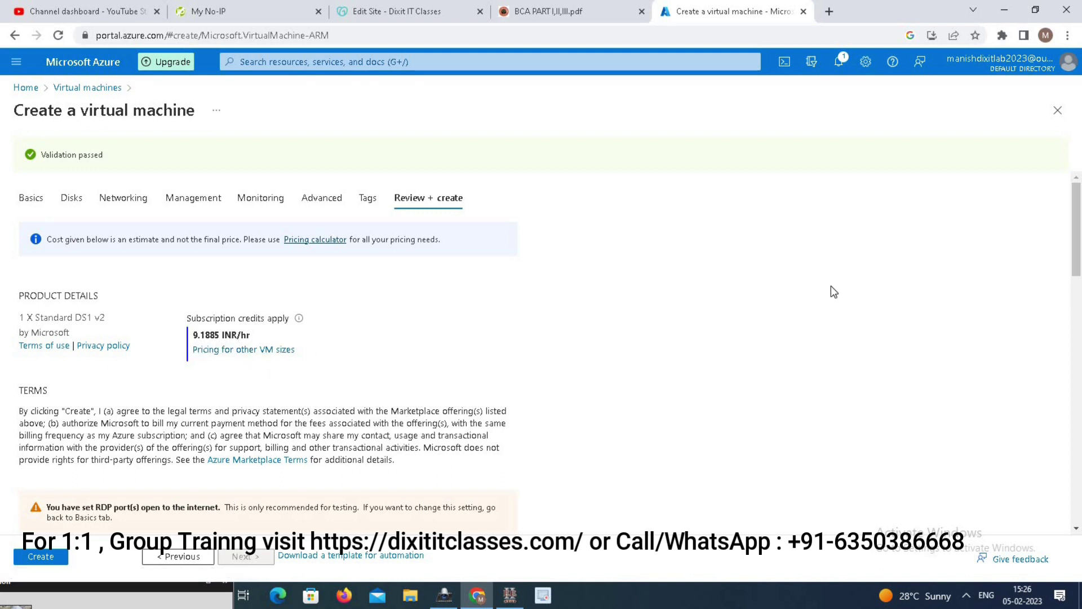
drag(1076, 205, 1066, 150)
click(46, 563)
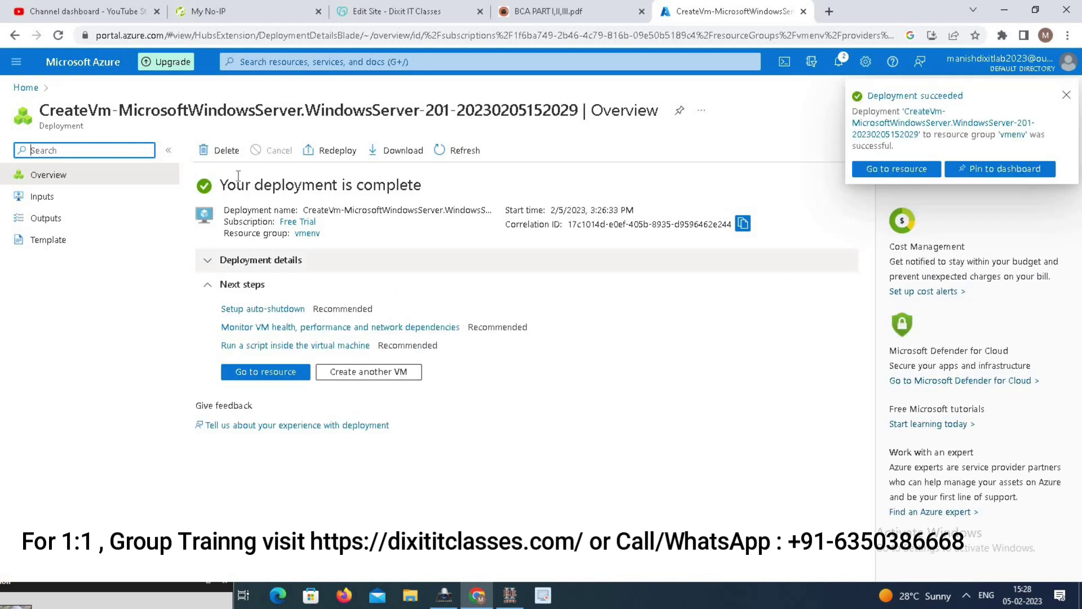
- Open testvm's overview, copy public IP 20.25.147.186, and view its Properties
click(263, 374)
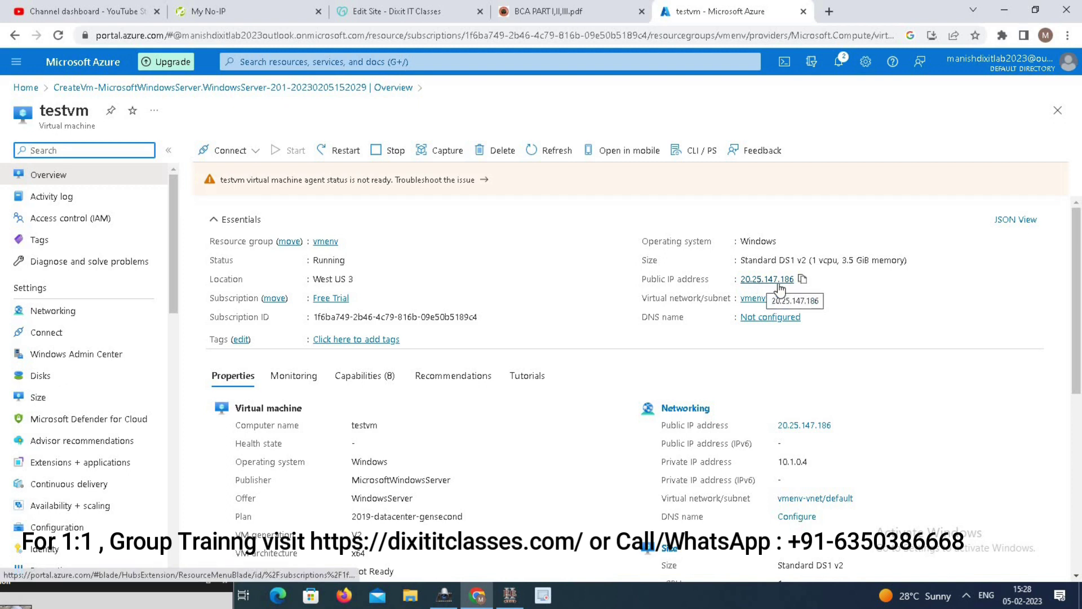
click(802, 278)
drag(1079, 256, 1081, 329)
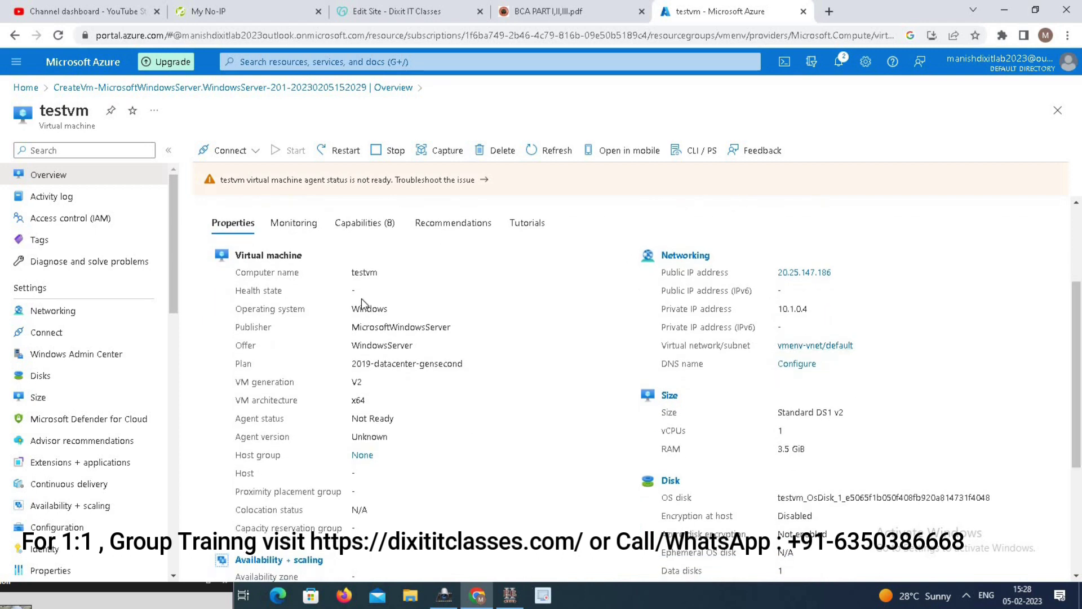